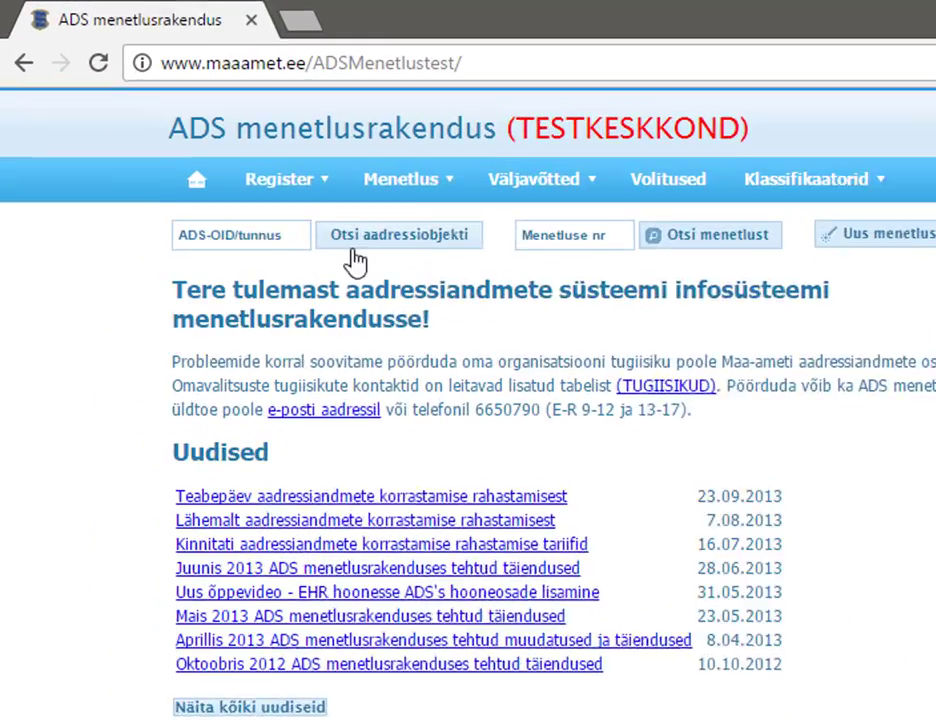
Step: Open the Register menu in the top navigation bar
{"action": "left_click", "coordinate": [153, 99]}
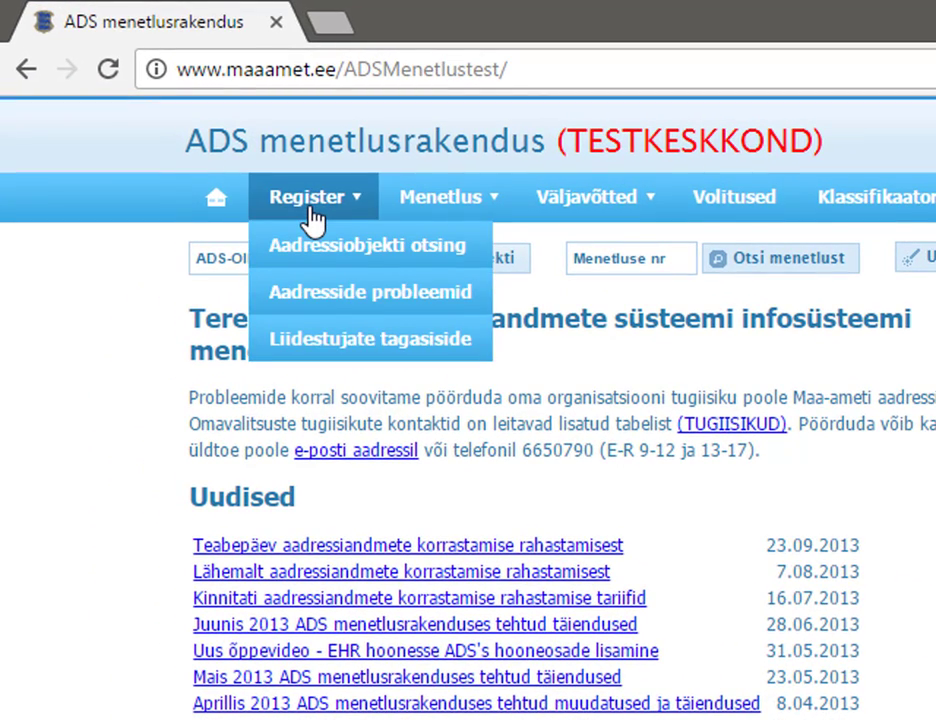
Step: Search address objects with unique address required (jah), origin-registry code *, and shape type 'kuju puudub'
{"action": "left_click", "coordinate": [313, 252]}
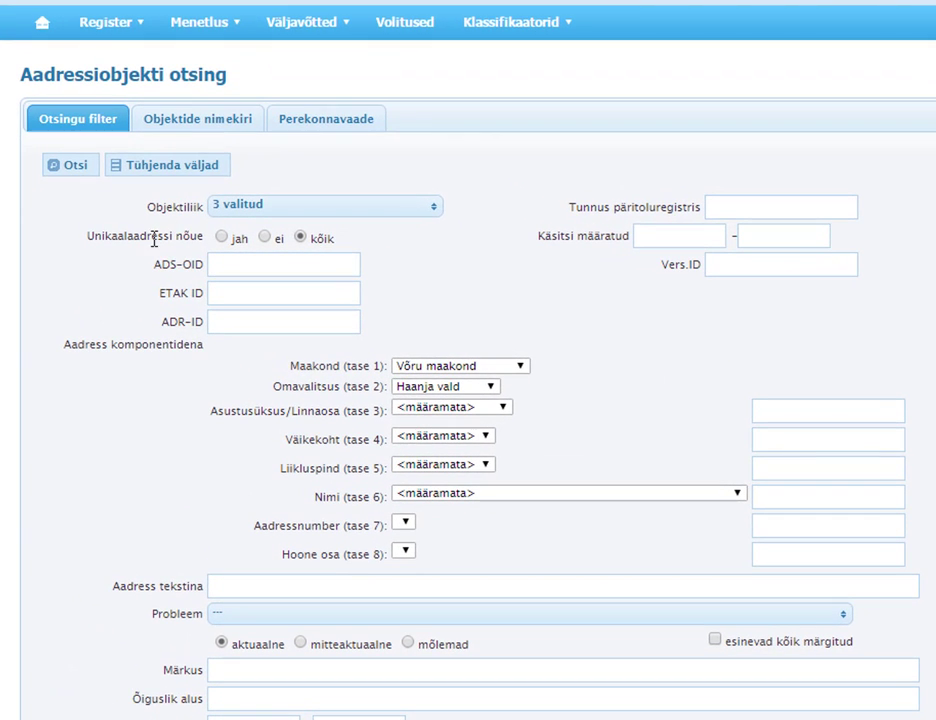
{"action": "left_click", "coordinate": [222, 237]}
{"action": "left_click", "coordinate": [759, 208]}
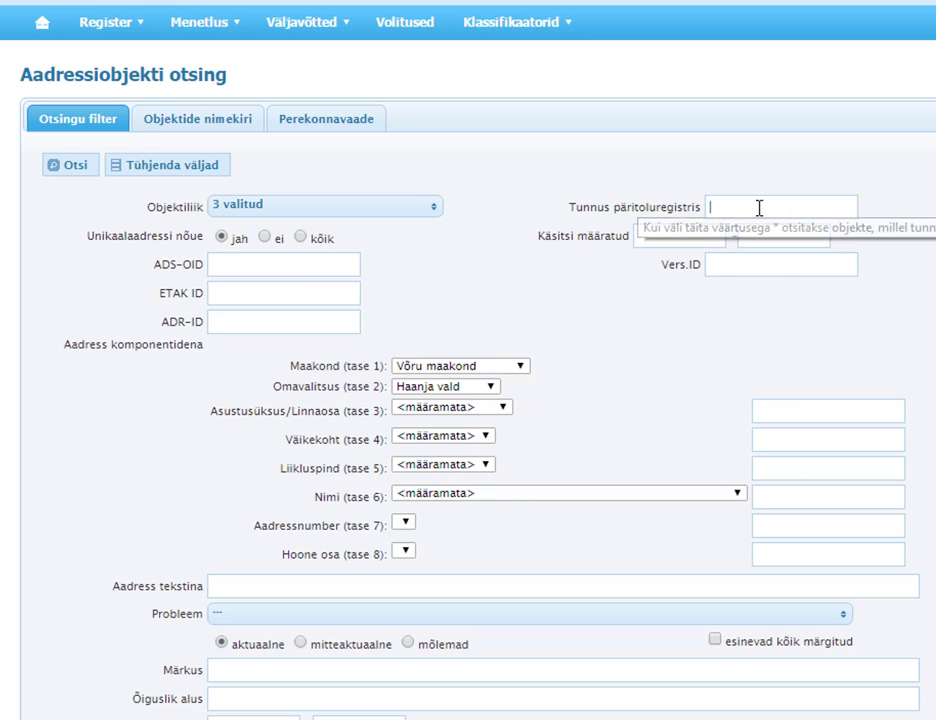
{"action": "type", "text": "*"}
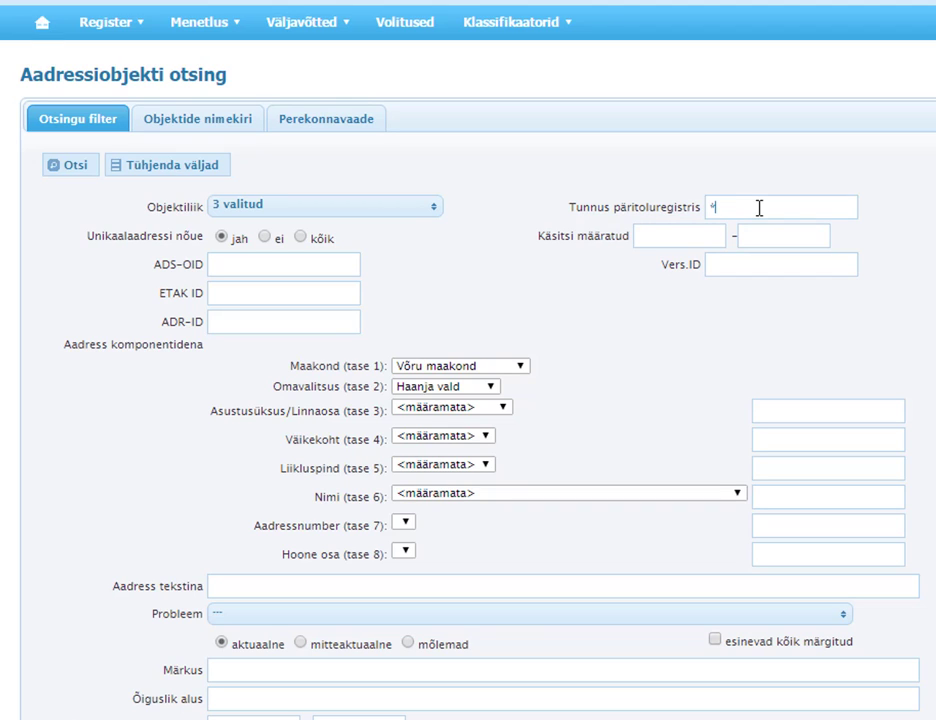
{"action": "scroll", "coordinate": [760, 211], "scroll_direction": "down", "scroll_amount": 3}
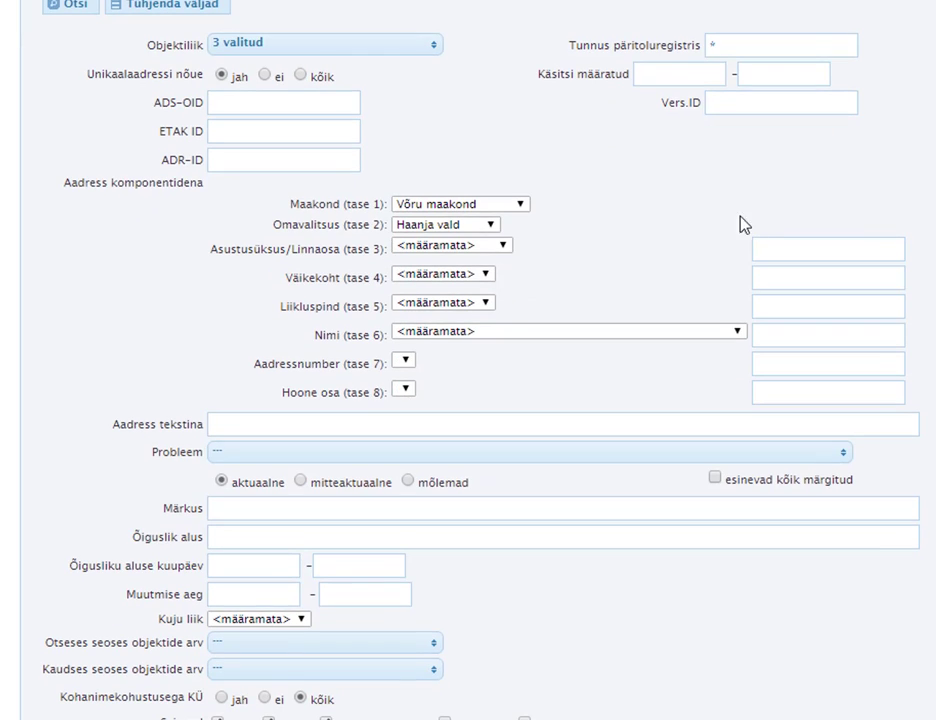
{"action": "left_click", "coordinate": [291, 621]}
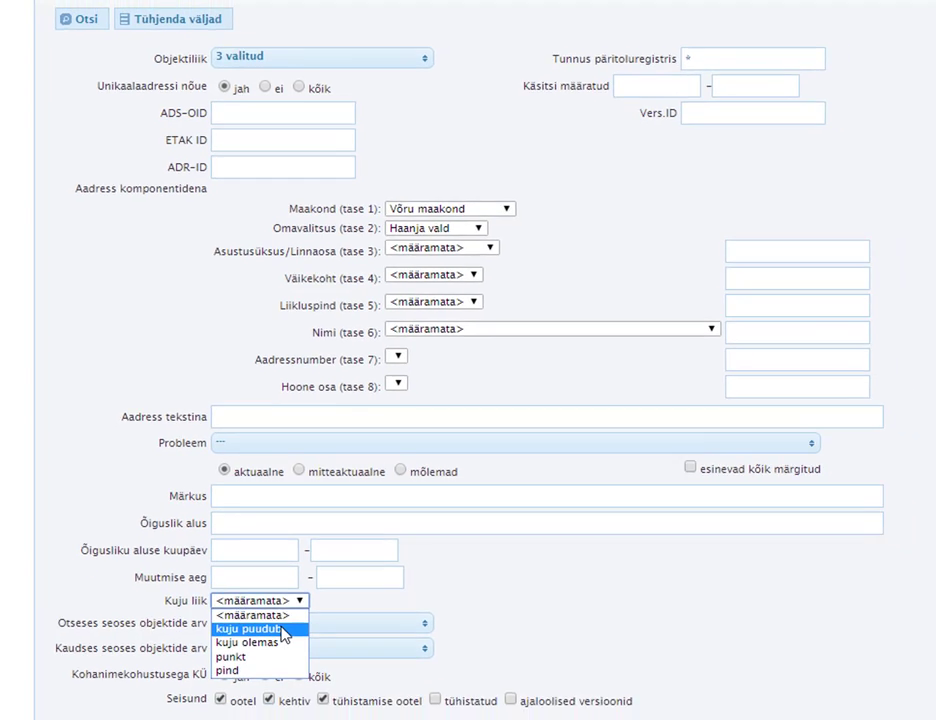
{"action": "left_click", "coordinate": [283, 630]}
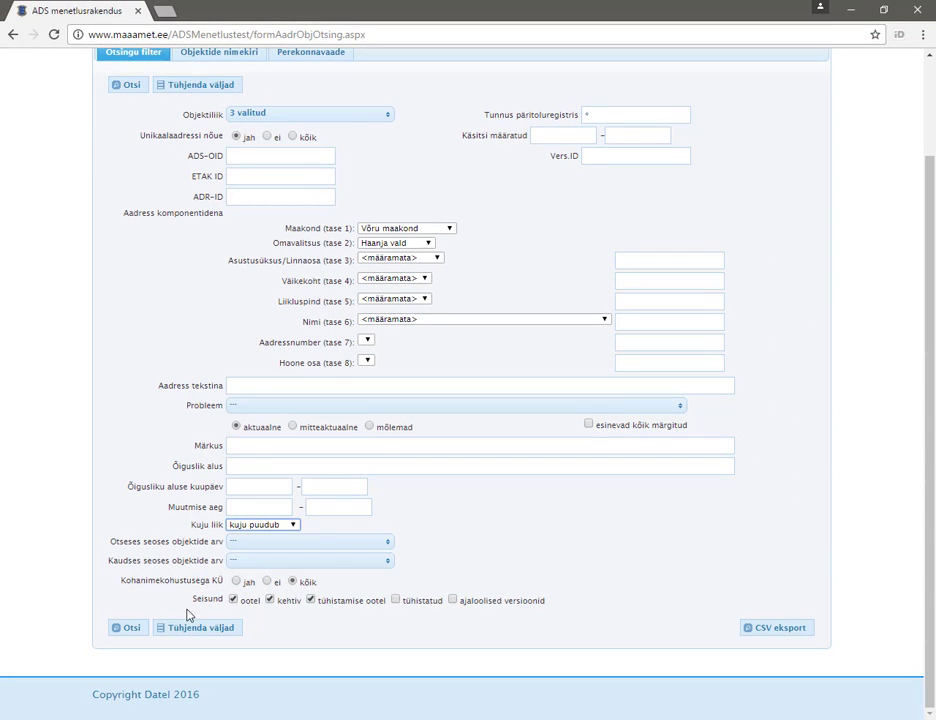
{"action": "left_click", "coordinate": [126, 629]}
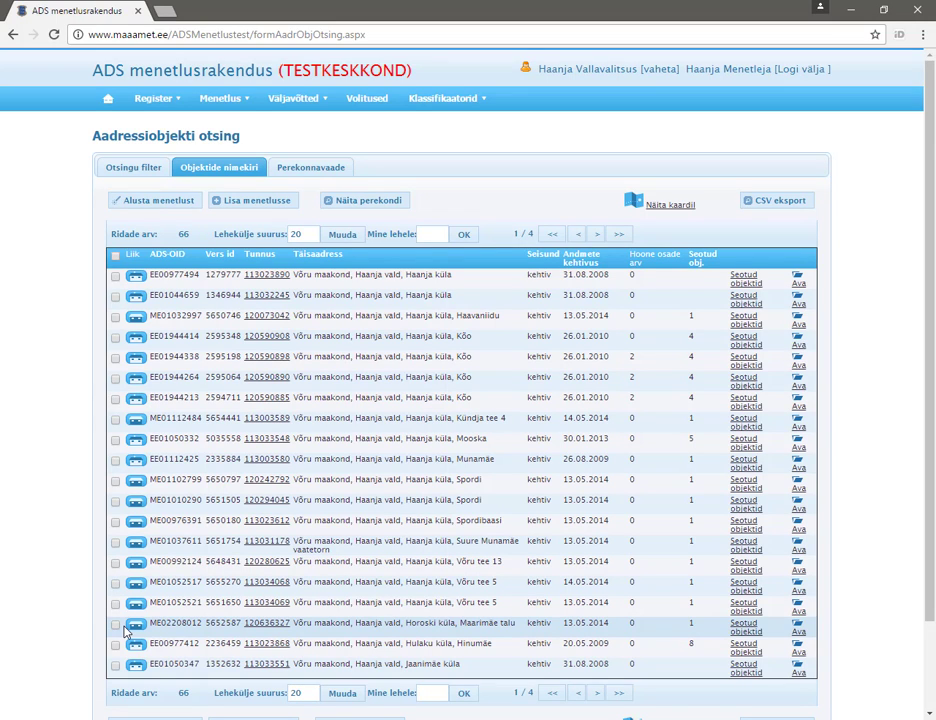
Step: Mark the Spordibaasi and Suure Munamäe vaatetorn rows and start a proceeding without family objects
{"action": "left_click", "coordinate": [115, 521]}
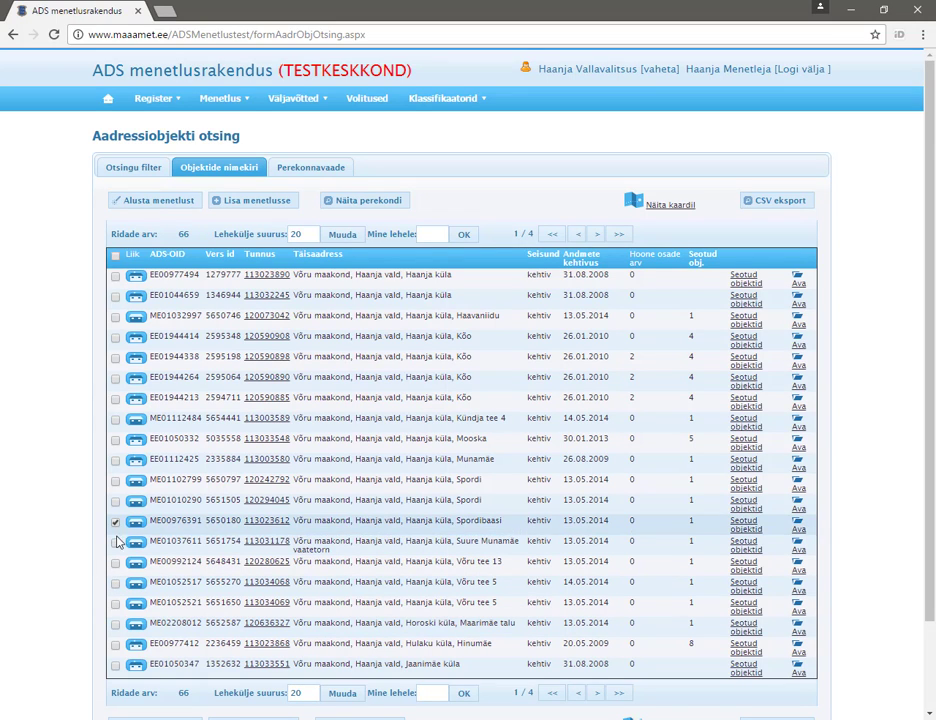
{"action": "left_click", "coordinate": [115, 542]}
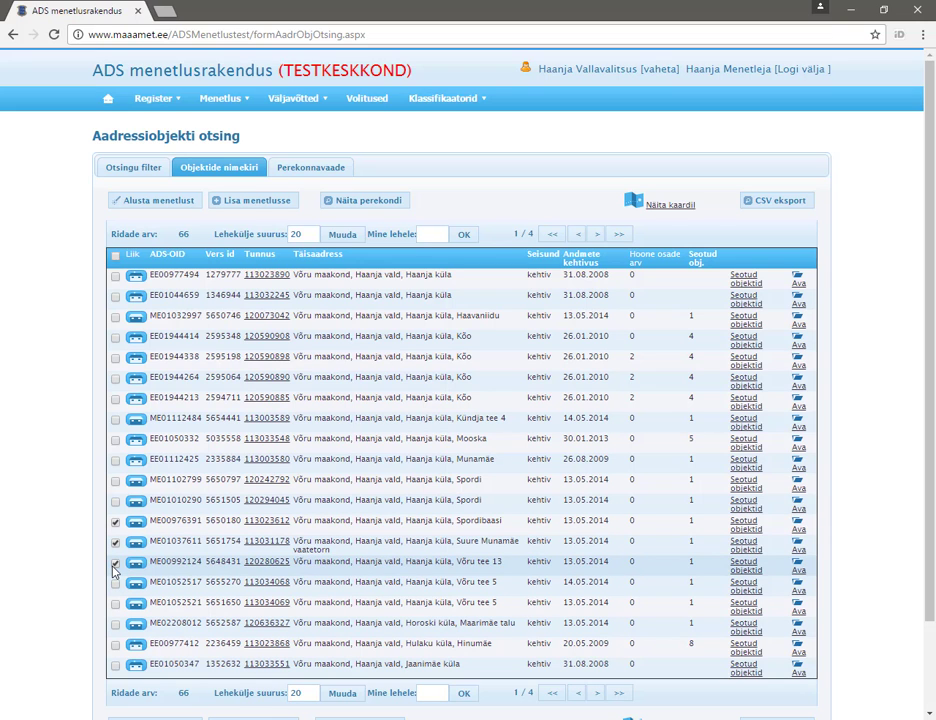
{"action": "left_click", "coordinate": [155, 201]}
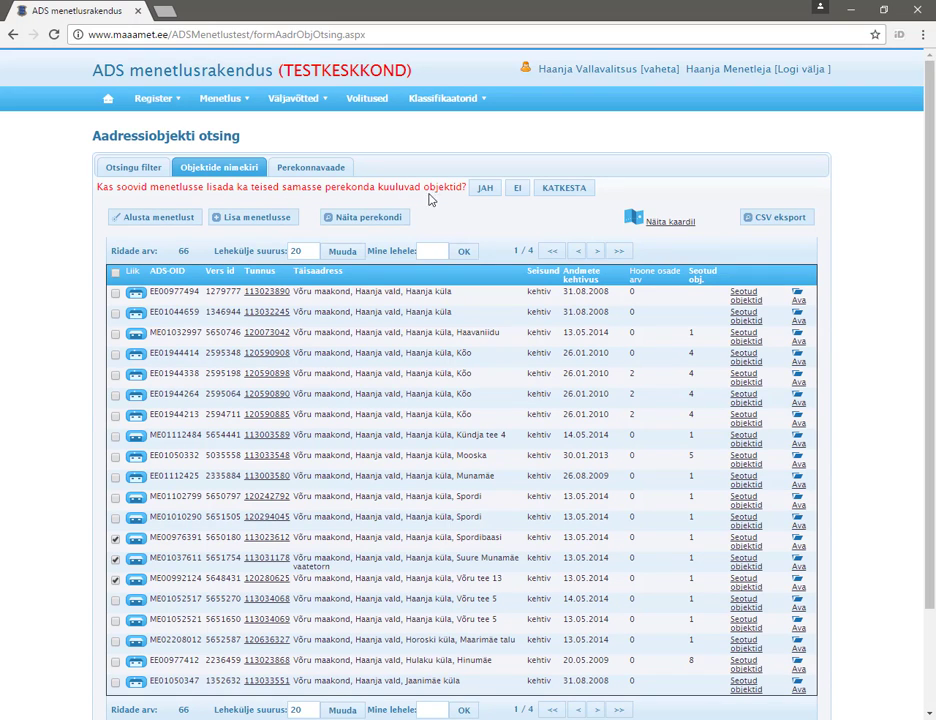
{"action": "left_click", "coordinate": [520, 190]}
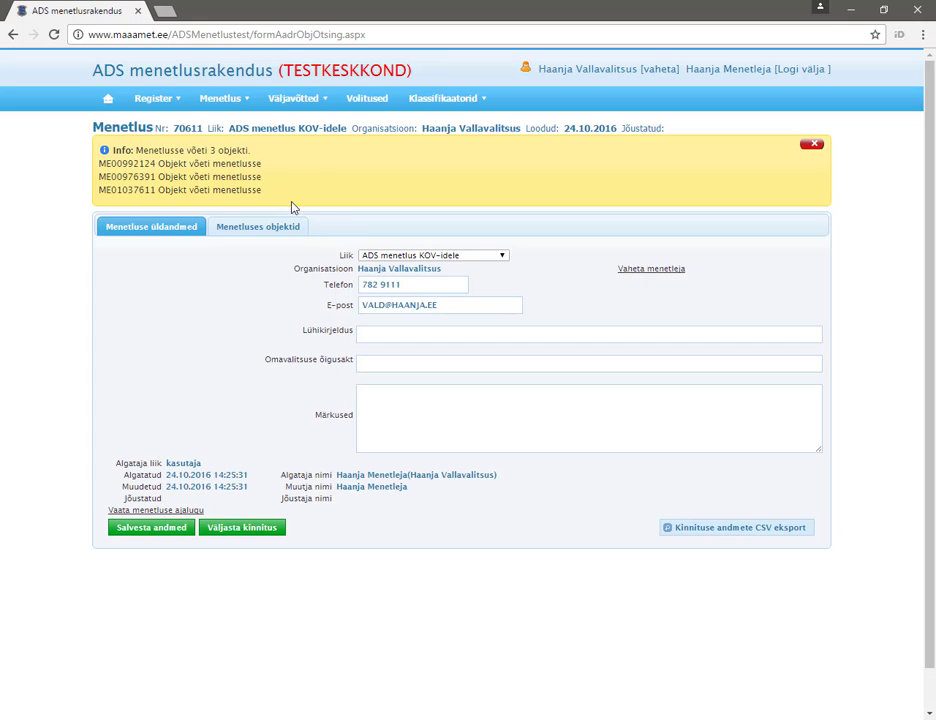
Step: Set the type to EHR hoone andmete täpsustamine, description 'Hoonetele ruumikute lisamine', and save
{"action": "left_click", "coordinate": [473, 256]}
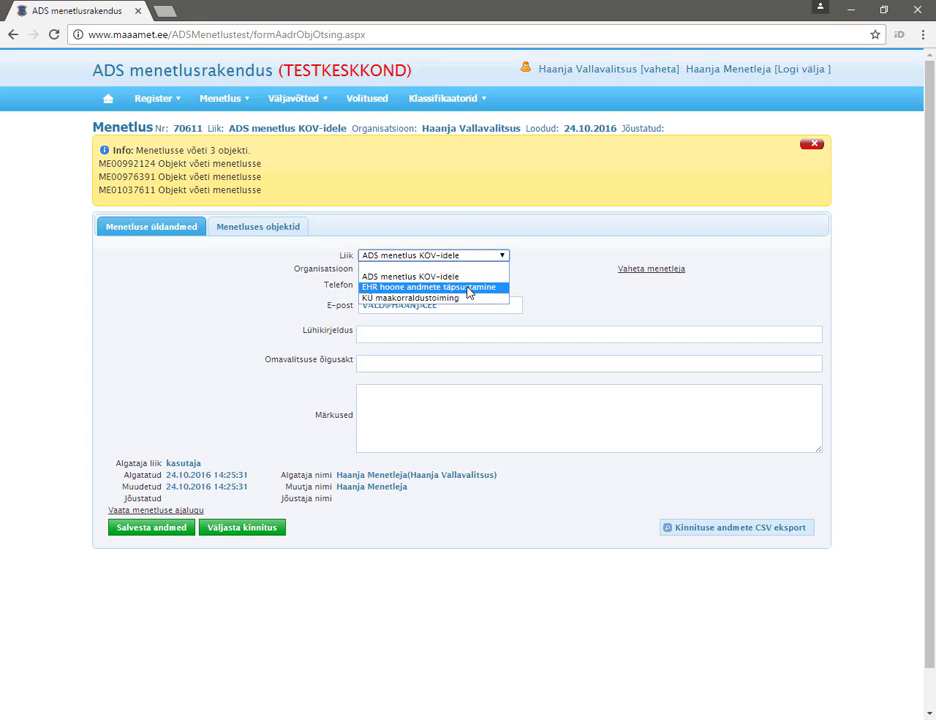
{"action": "left_click", "coordinate": [468, 288]}
{"action": "left_click", "coordinate": [440, 334]}
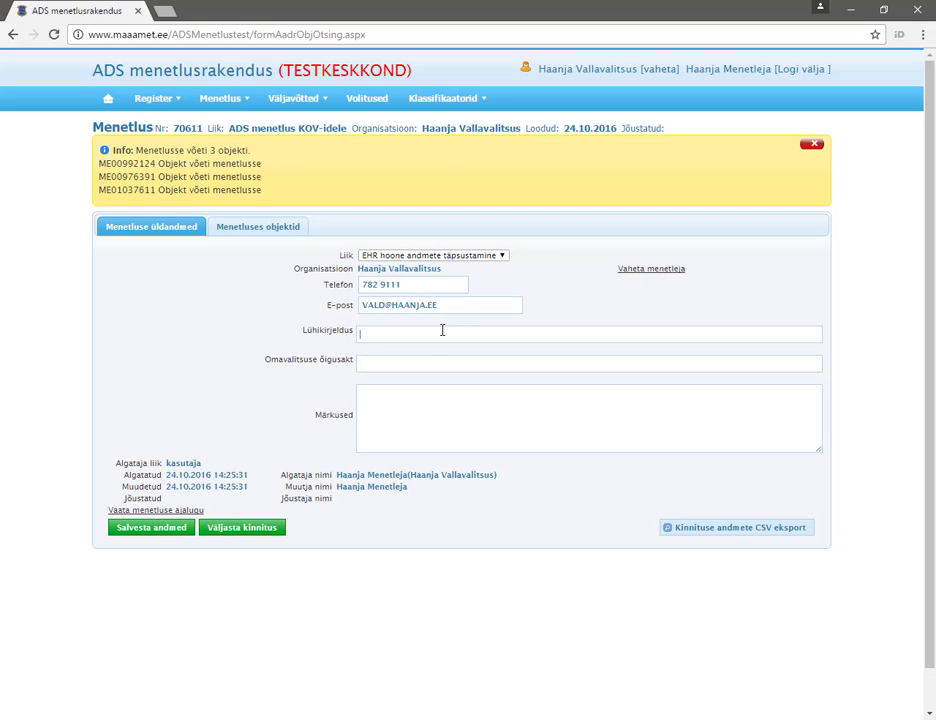
{"action": "type", "text": "Hoonetele ruumikute lisamine"}
{"action": "left_click", "coordinate": [147, 530]}
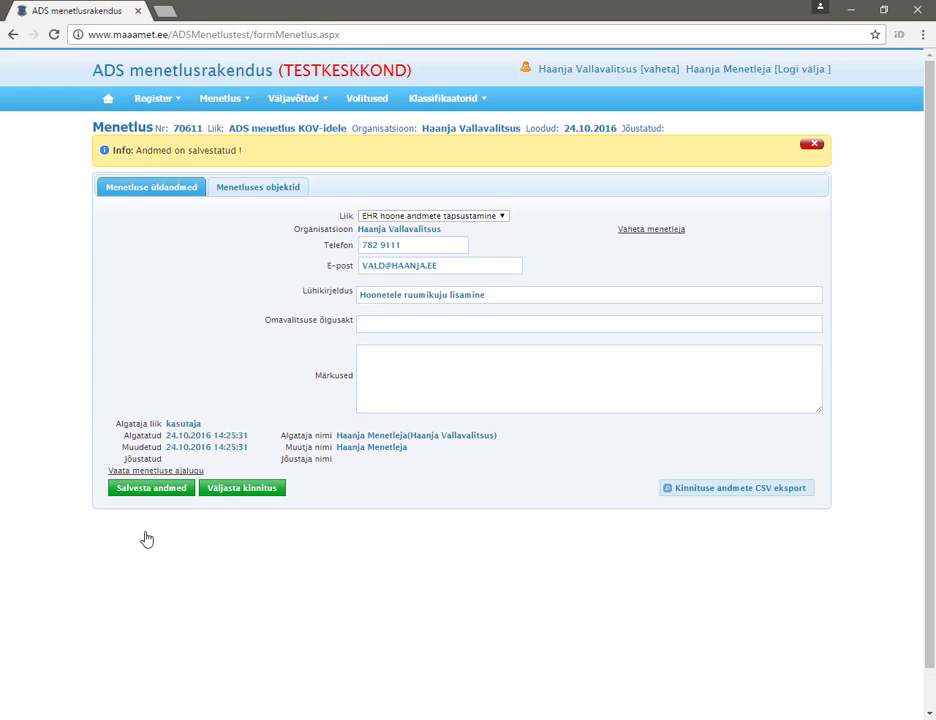
Step: From Menetluses objektid, open the Spordibaasi building's details and show it on the map
{"action": "left_click", "coordinate": [262, 187]}
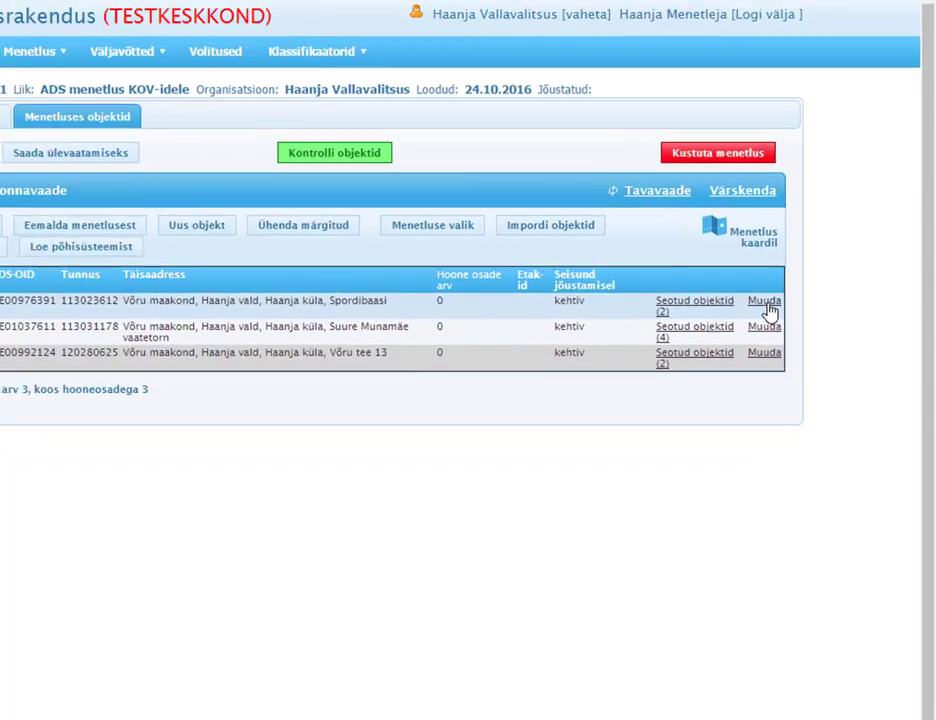
{"action": "left_click", "coordinate": [705, 312]}
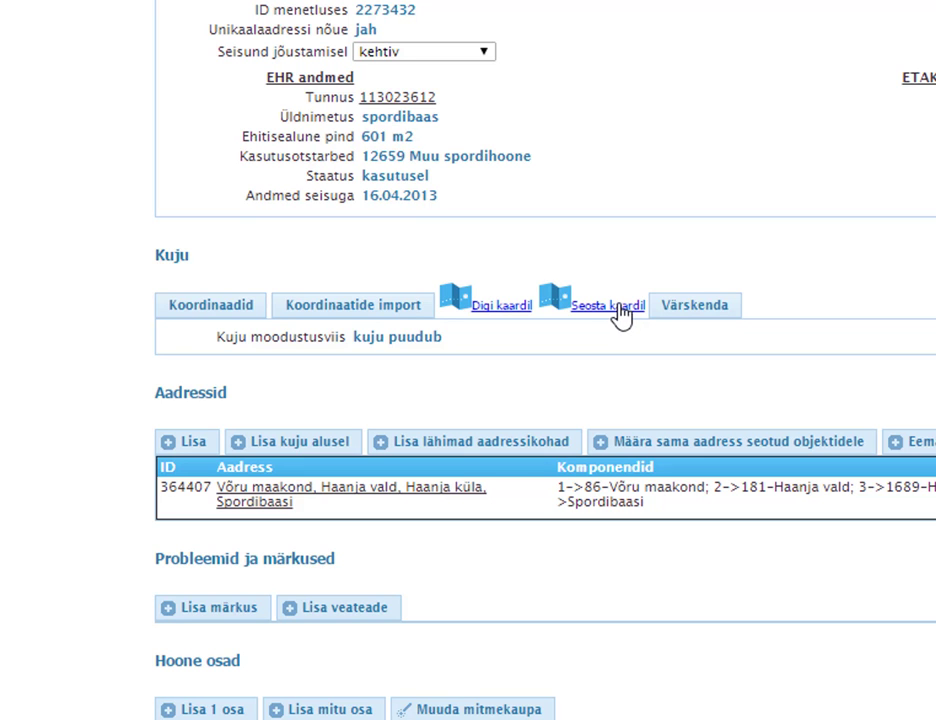
{"action": "left_click", "coordinate": [618, 308]}
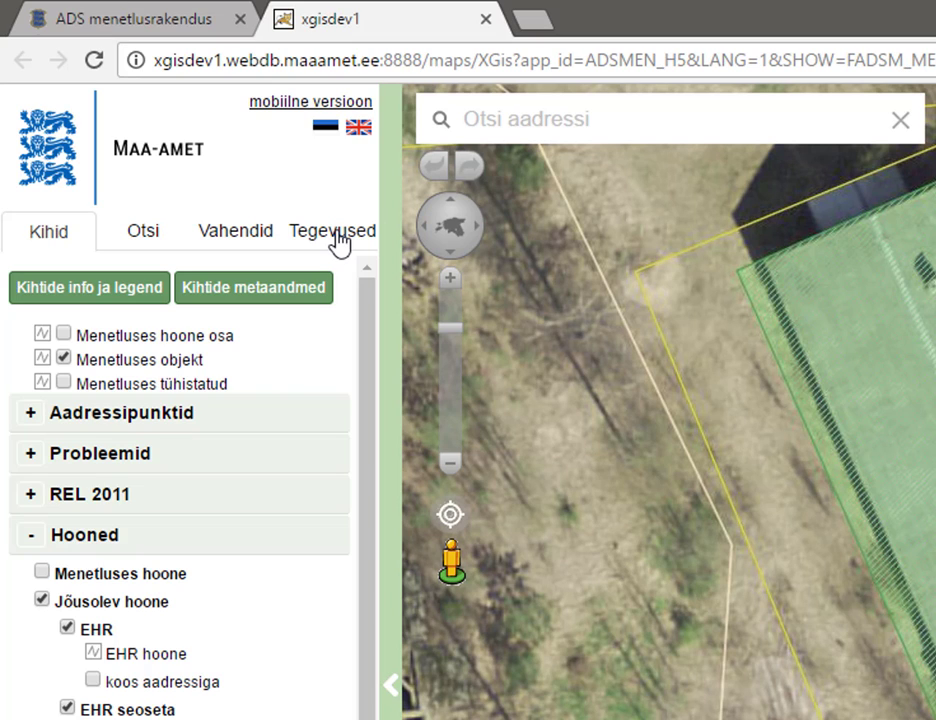
Step: Show the Tegevused actions panel in X-GIS for the Spordibaasi building
{"action": "left_click", "coordinate": [341, 240]}
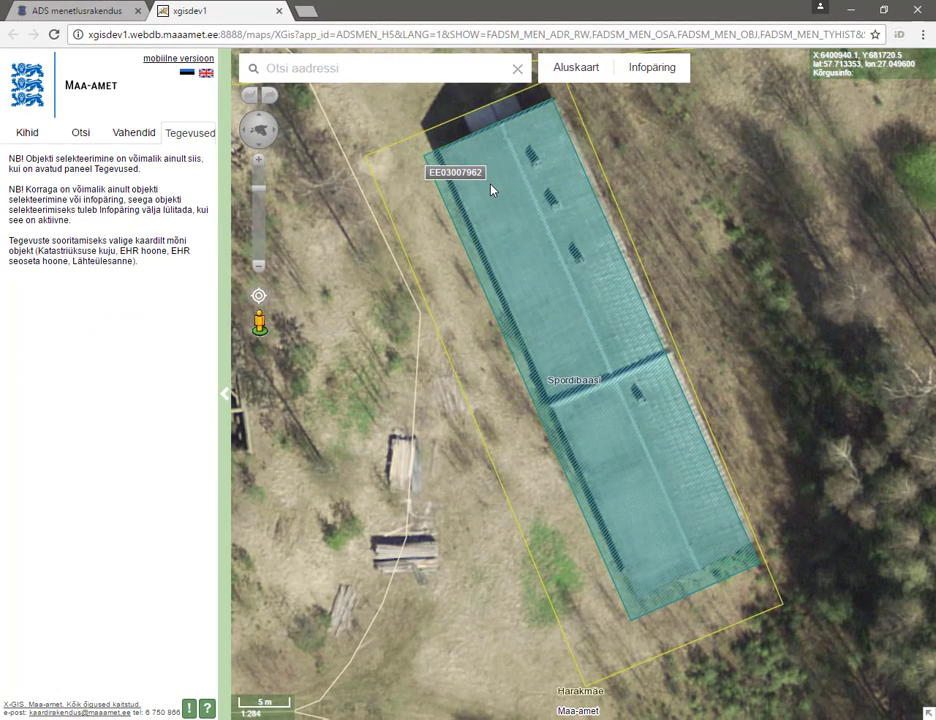
Step: Pick the Spordibaasi building, choose EE03007962, and merge it into ME00976391
{"action": "left_click", "coordinate": [491, 190]}
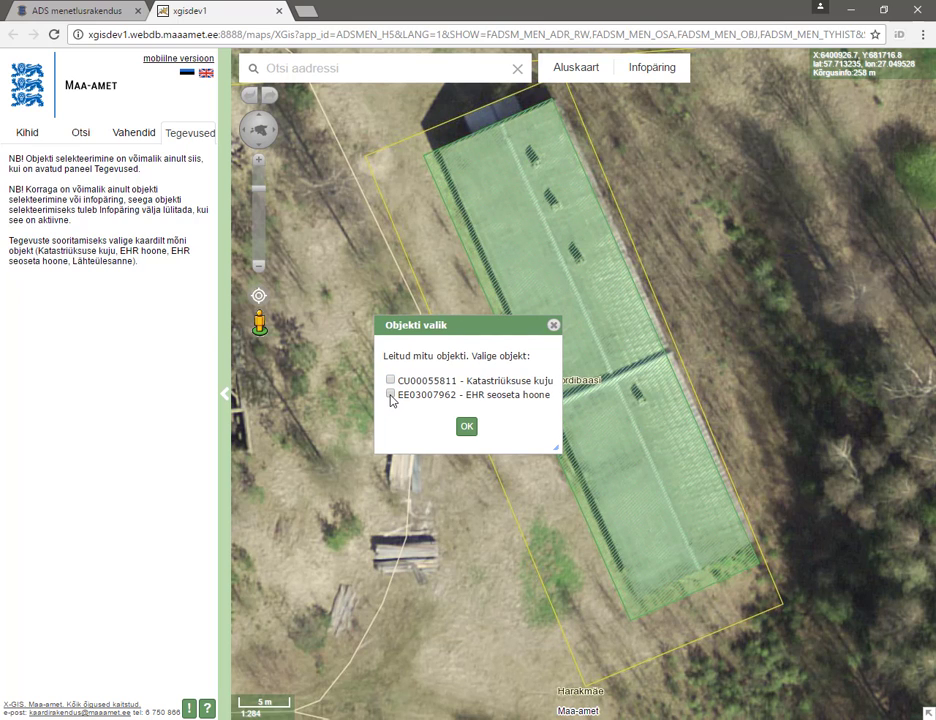
{"action": "left_click", "coordinate": [391, 395]}
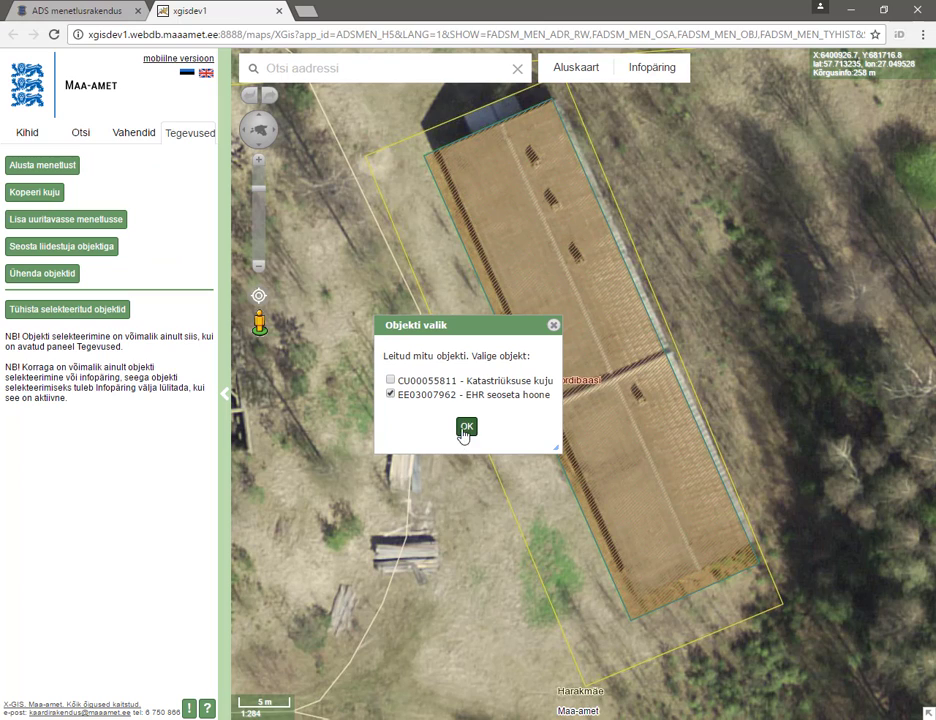
{"action": "left_click", "coordinate": [465, 430]}
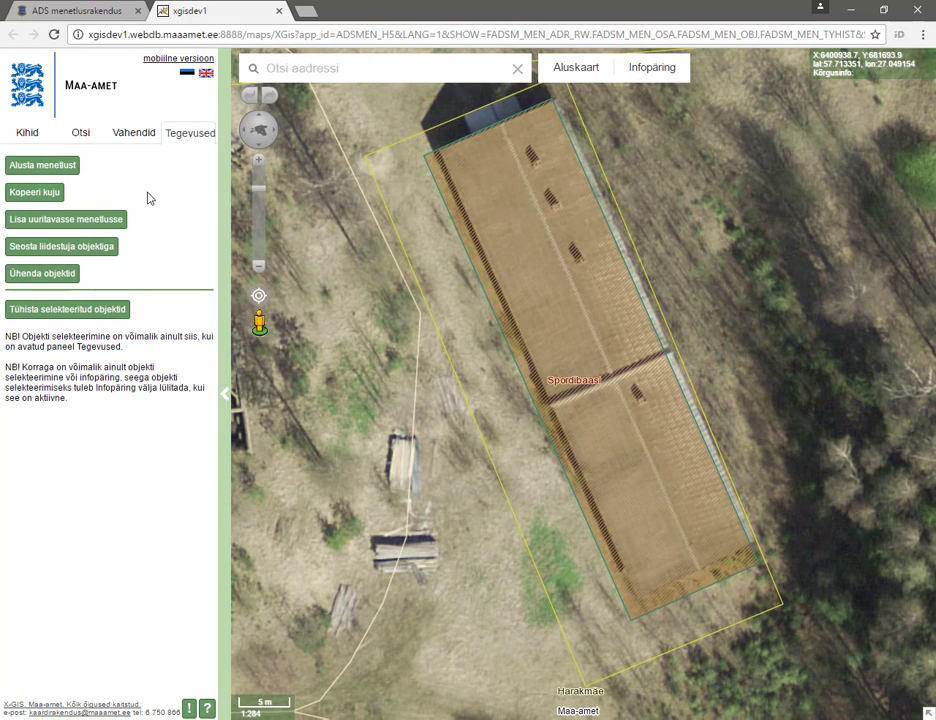
{"action": "left_click", "coordinate": [40, 193]}
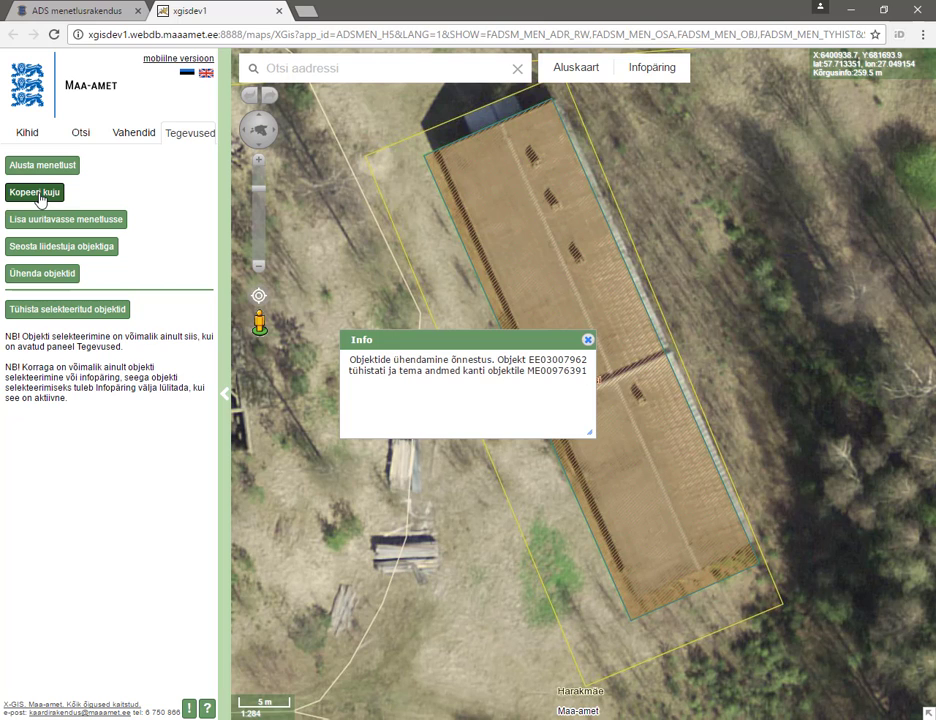
Step: Return to the proceeding's object list and open the Suure Munamäe vaatetorn details
{"action": "left_click", "coordinate": [40, 9]}
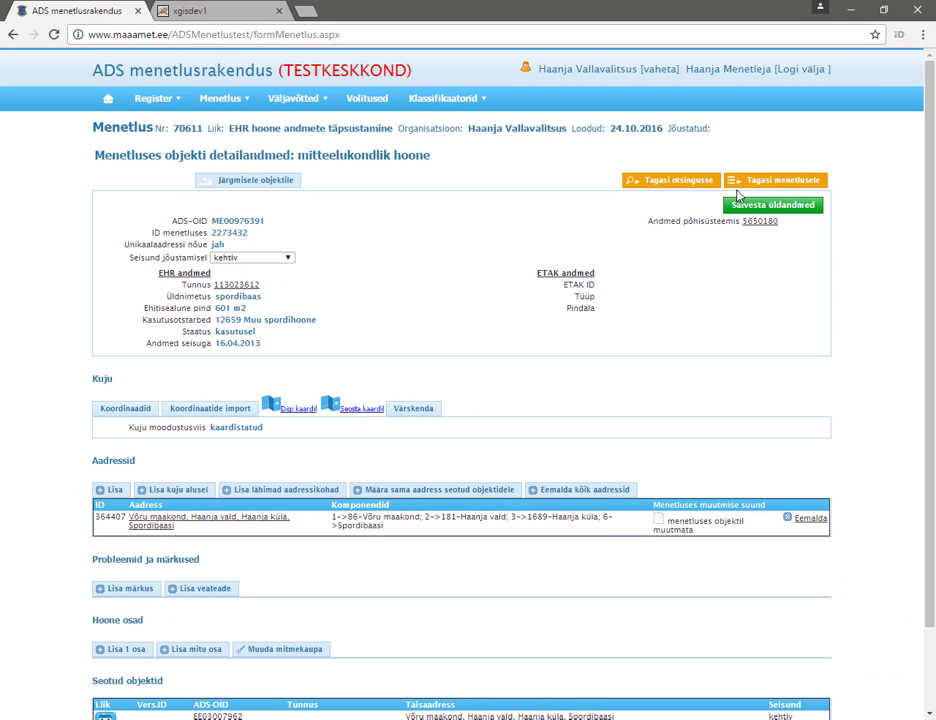
{"action": "left_click", "coordinate": [745, 182]}
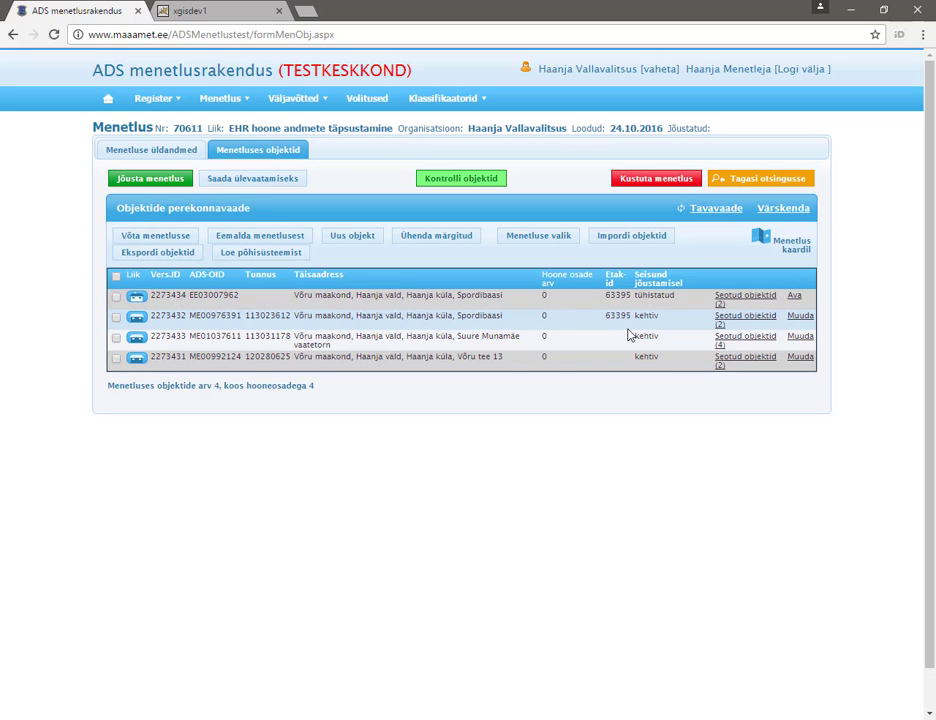
{"action": "left_click", "coordinate": [812, 341]}
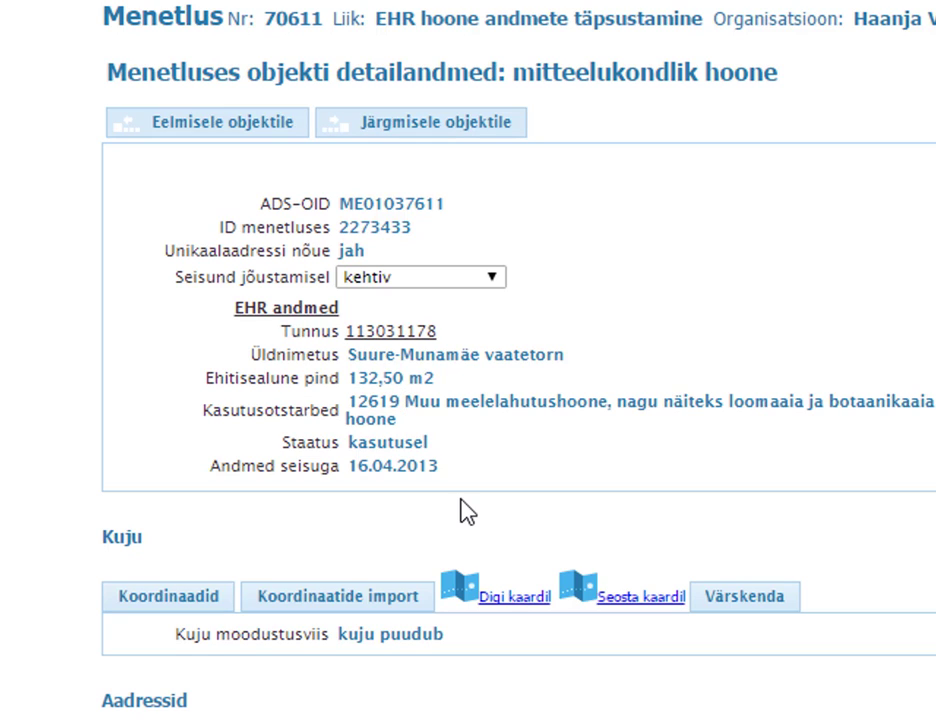
Step: Show the tower at Suure Munamägi on the map and info-query the building there (EE03213159)
{"action": "left_click", "coordinate": [608, 598]}
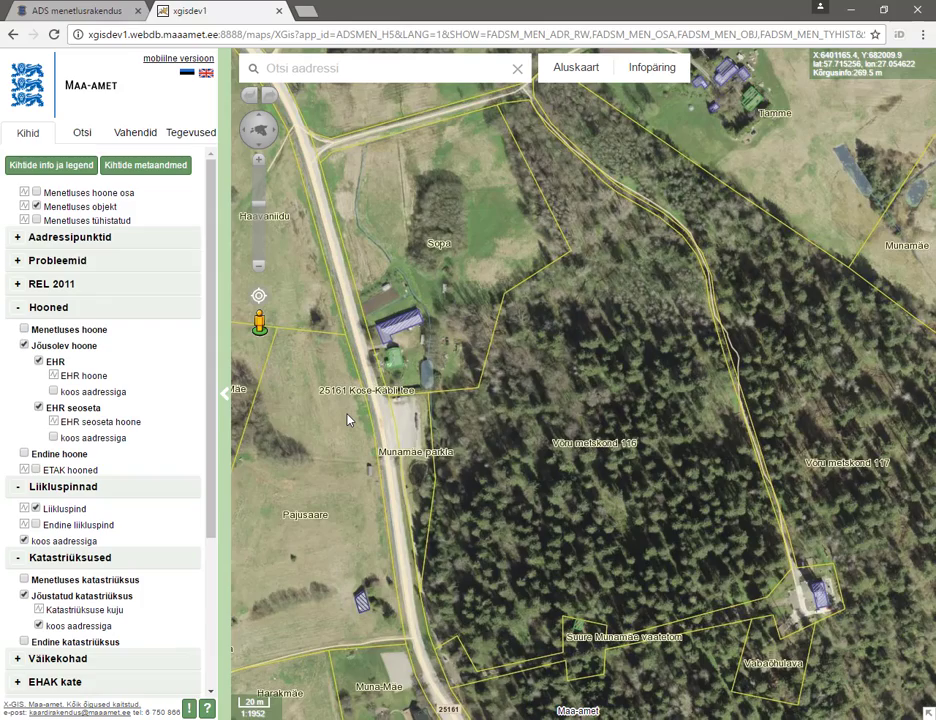
{"action": "left_click_drag", "start_coordinate": [655, 570], "coordinate": [484, 305]}
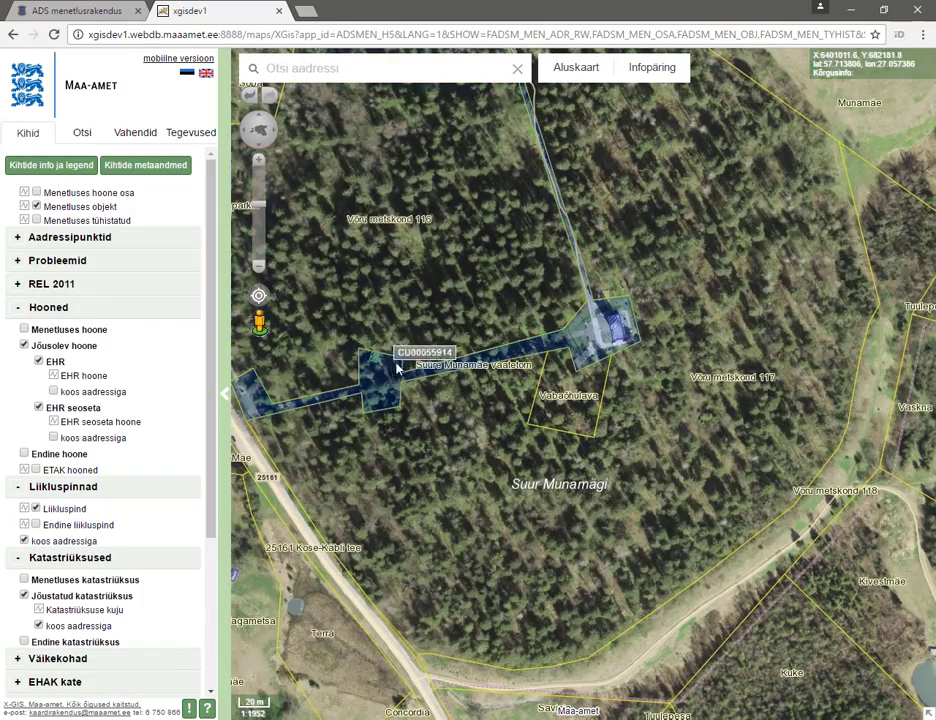
{"action": "scroll", "coordinate": [440, 352], "scroll_direction": "up", "scroll_amount": 1}
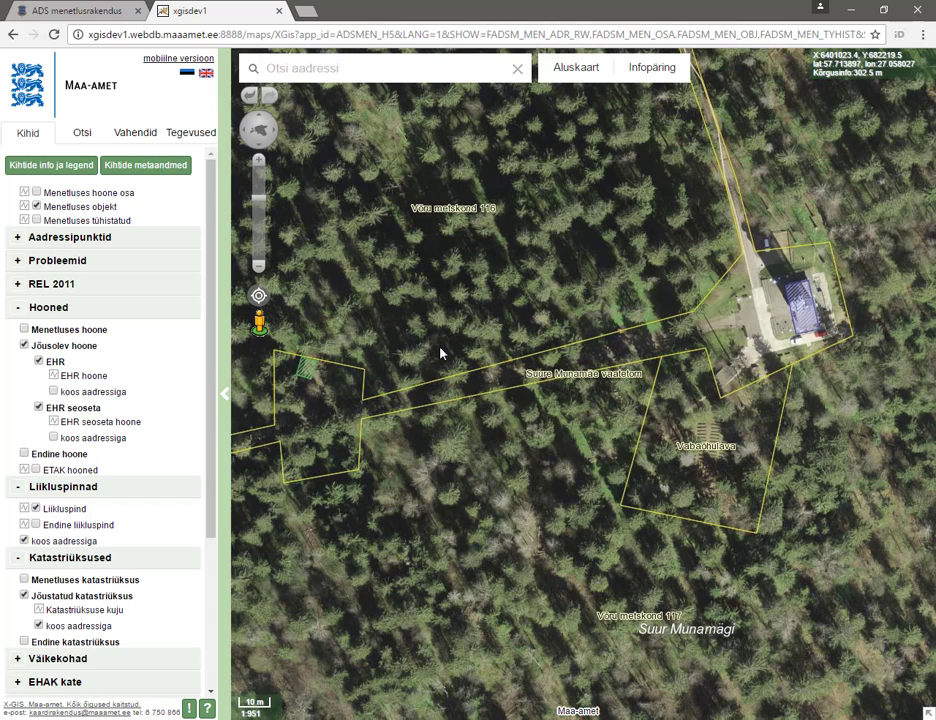
{"action": "mouse_move", "coordinate": [440, 353]}
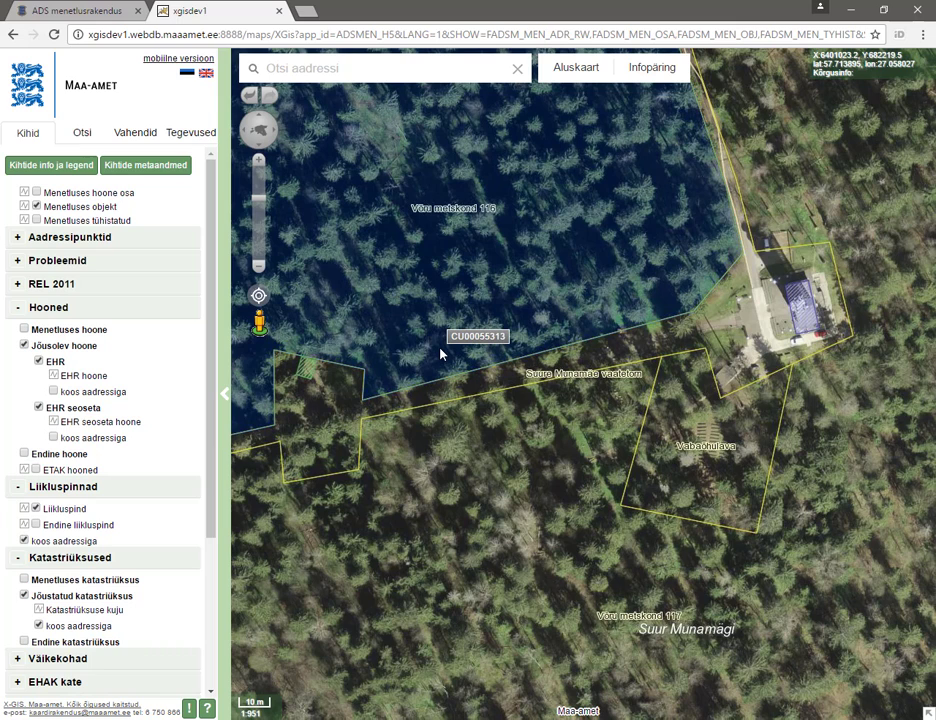
{"action": "left_click", "coordinate": [664, 75]}
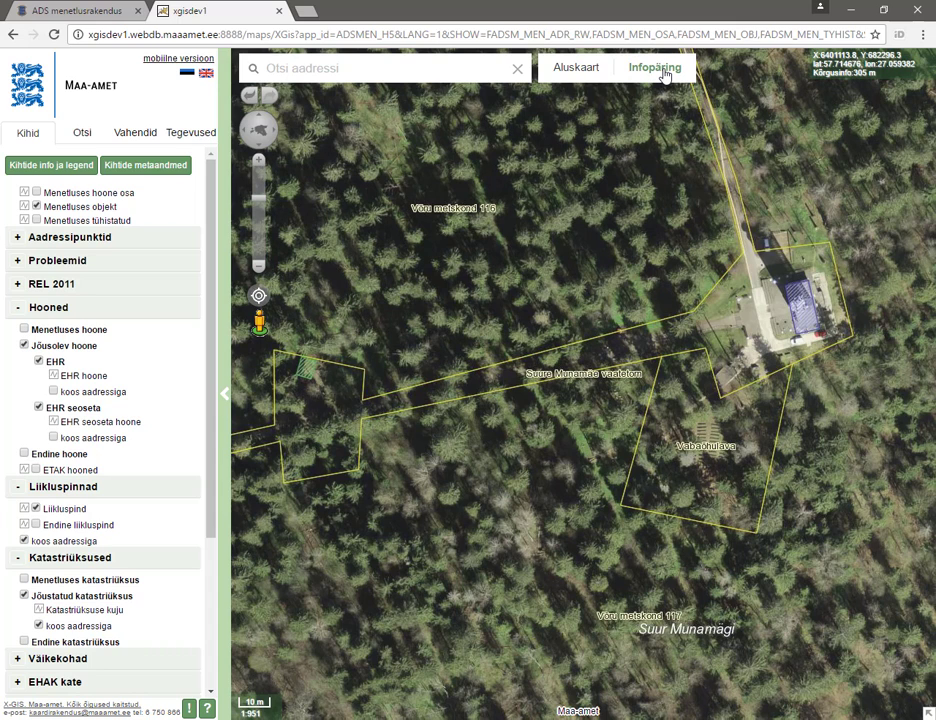
{"action": "left_click", "coordinate": [803, 318]}
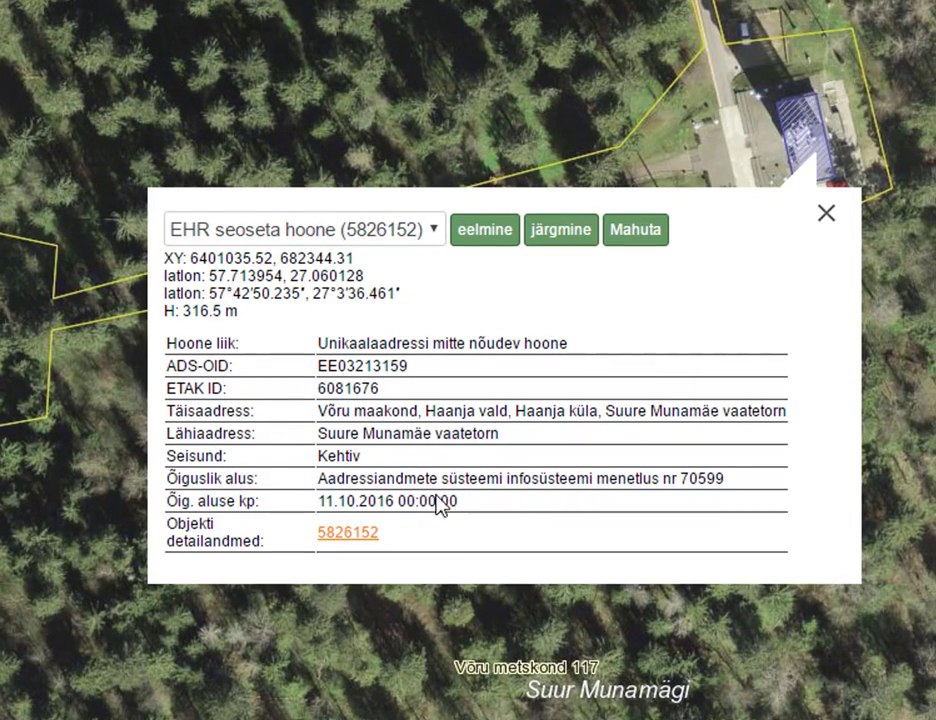
Step: Open the full detail page of building 5826152 from the info popup
{"action": "left_click", "coordinate": [350, 539]}
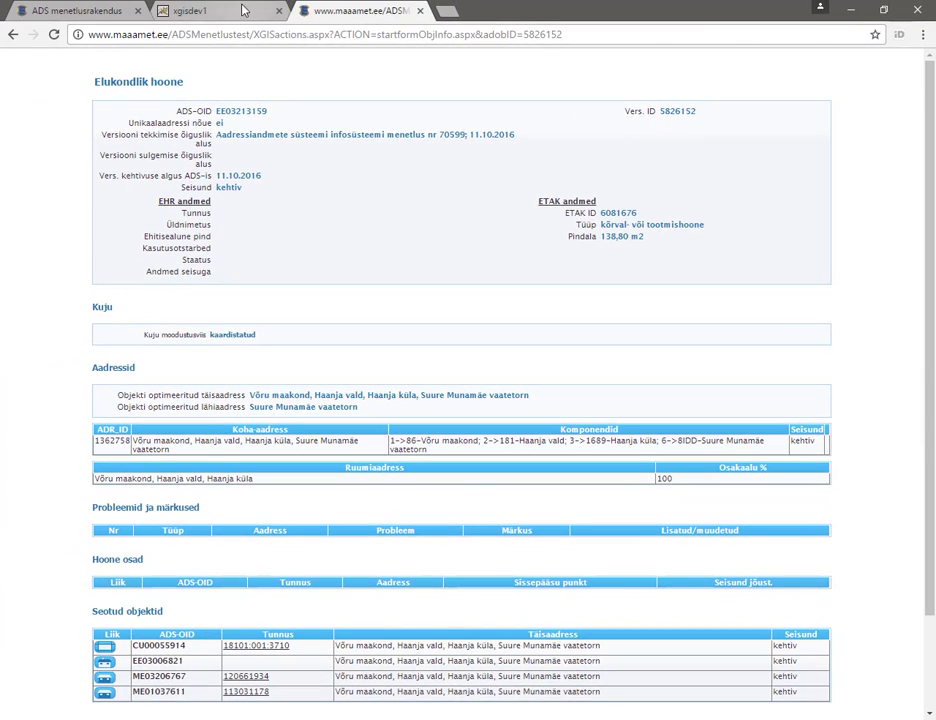
Step: Review building 5037646 on the left parcel, then put the X-GIS map into object actions mode
{"action": "left_click", "coordinate": [243, 10]}
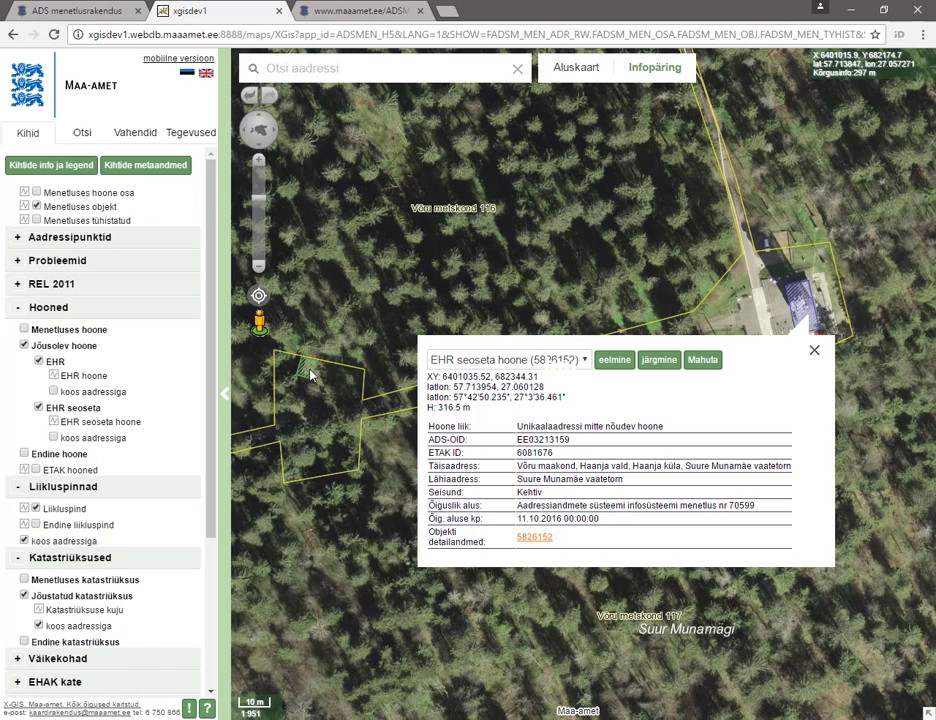
{"action": "left_click", "coordinate": [311, 375]}
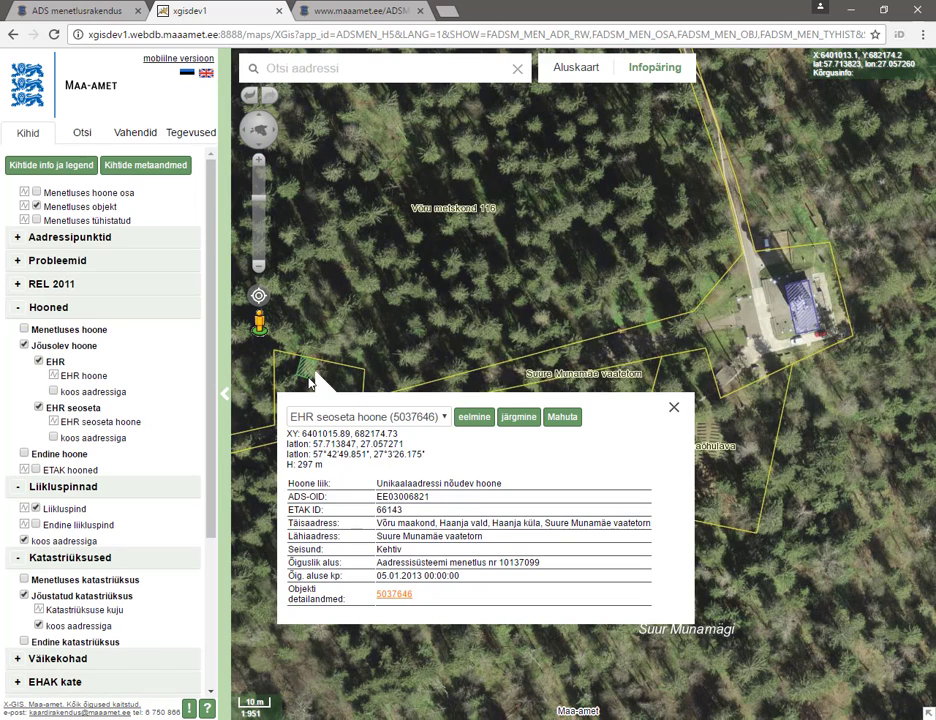
{"action": "left_click", "coordinate": [393, 596]}
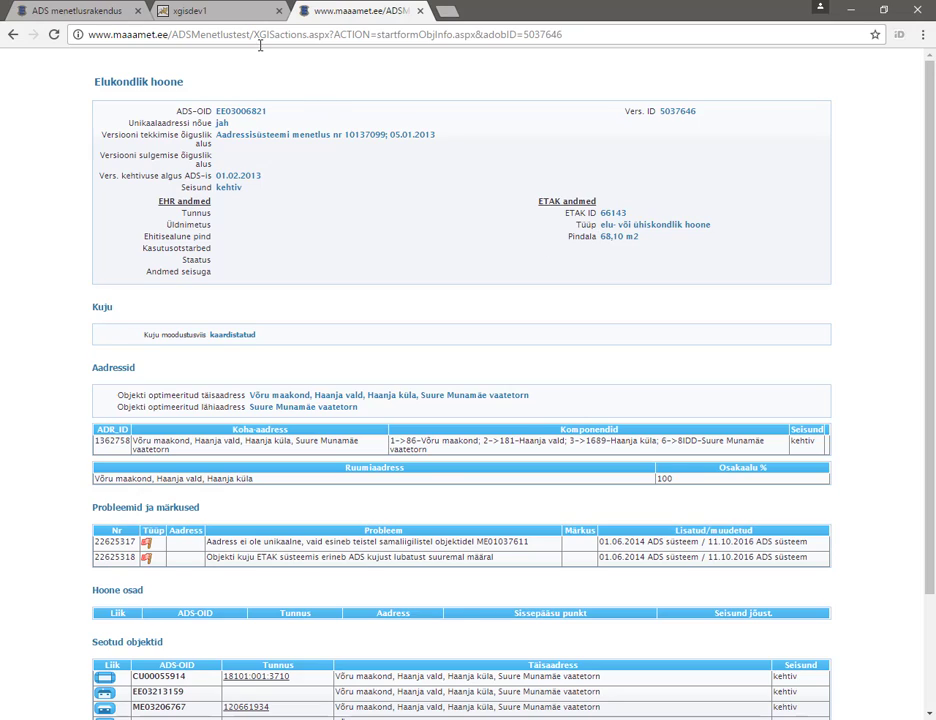
{"action": "left_click", "coordinate": [176, 12]}
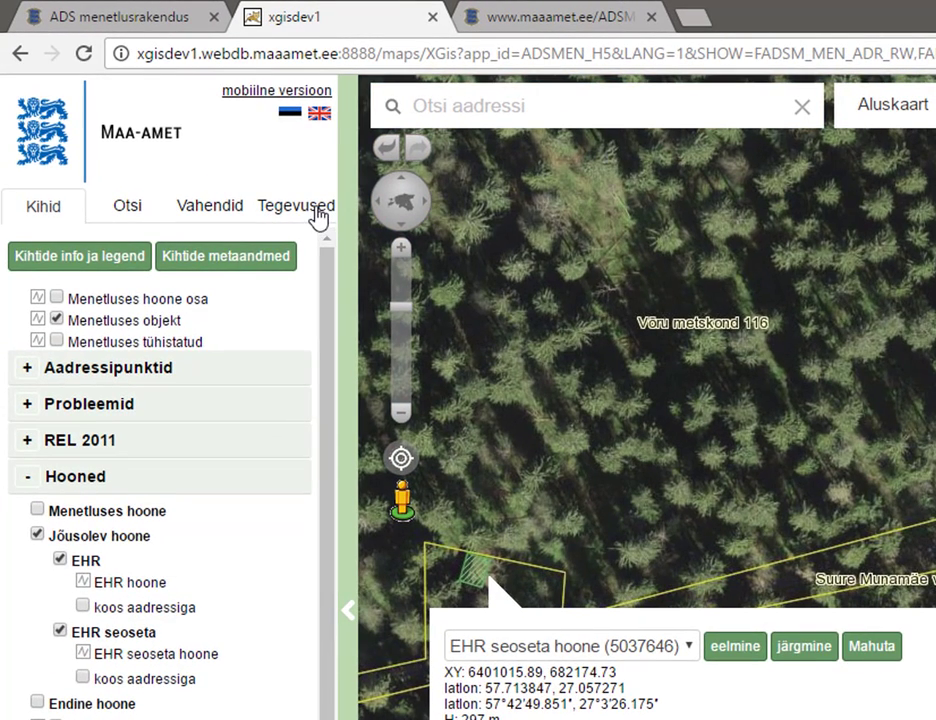
{"action": "left_click", "coordinate": [283, 192]}
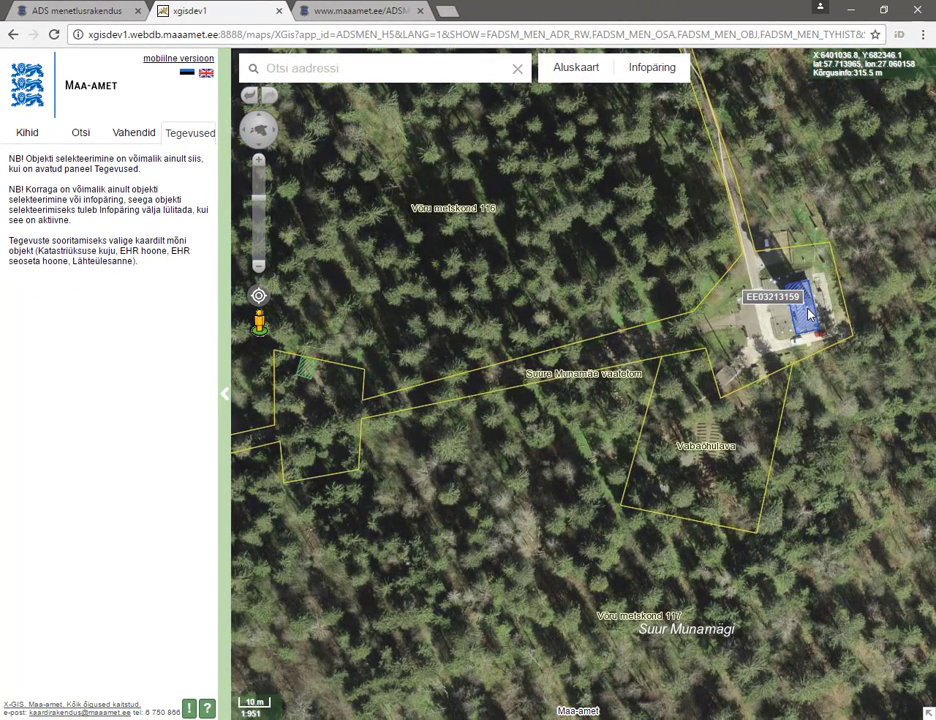
Step: Merge the unattached tower building EE03213159 into object ME01037611 and return to the proceeding
{"action": "left_click", "coordinate": [808, 314]}
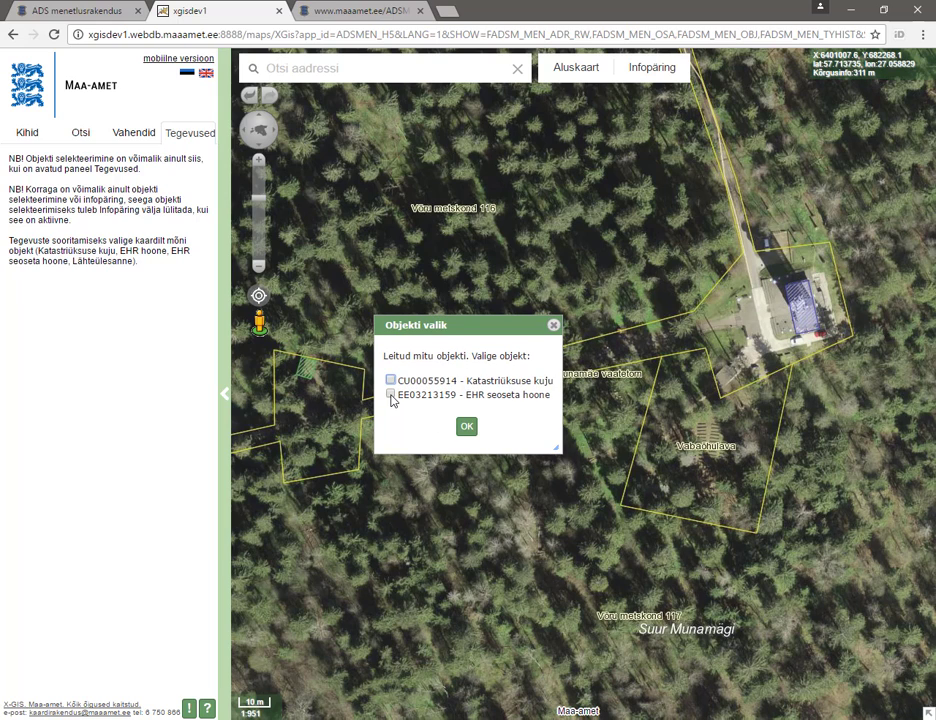
{"action": "left_click", "coordinate": [391, 395]}
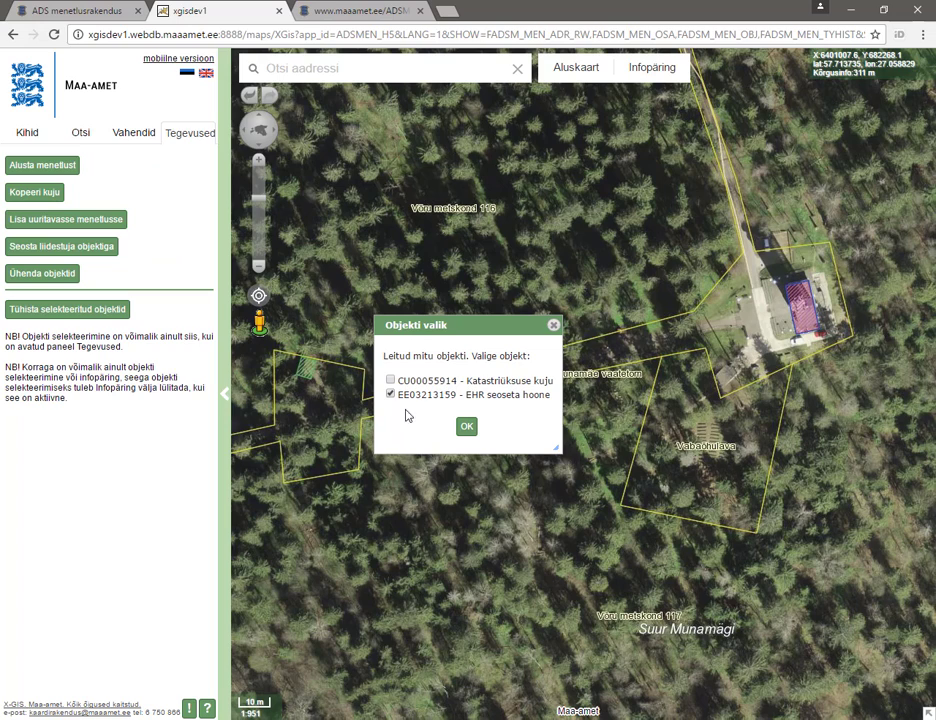
{"action": "left_click", "coordinate": [465, 428]}
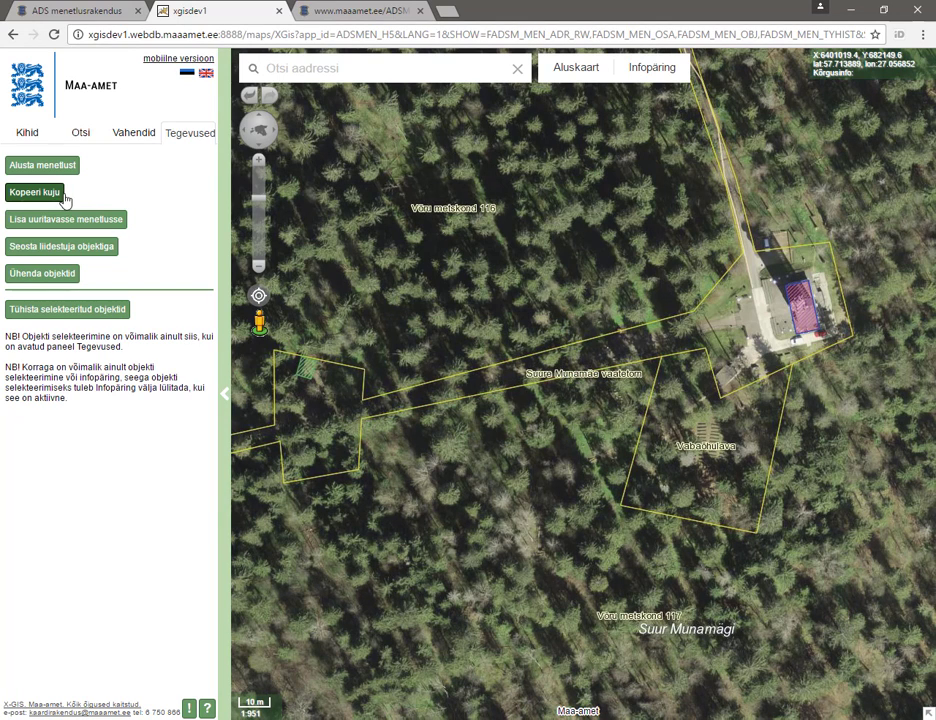
{"action": "left_click", "coordinate": [48, 194]}
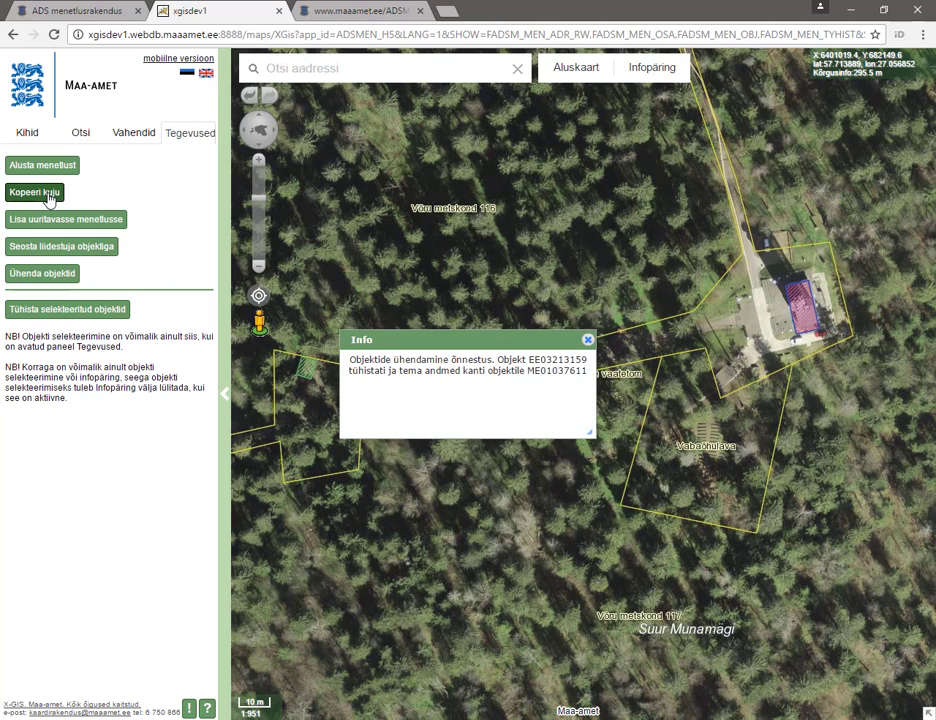
{"action": "left_click", "coordinate": [68, 12]}
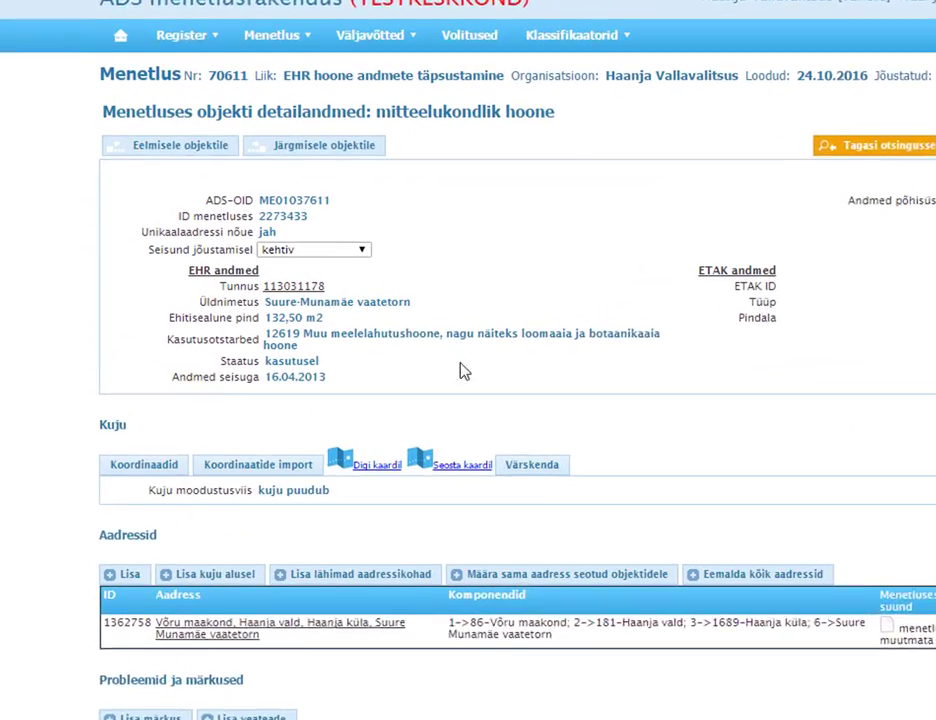
Step: Refresh the tower's shape to 'kaardistatud' and open building ME00992124 at Võru tee 13 for editing
{"action": "left_click", "coordinate": [546, 471]}
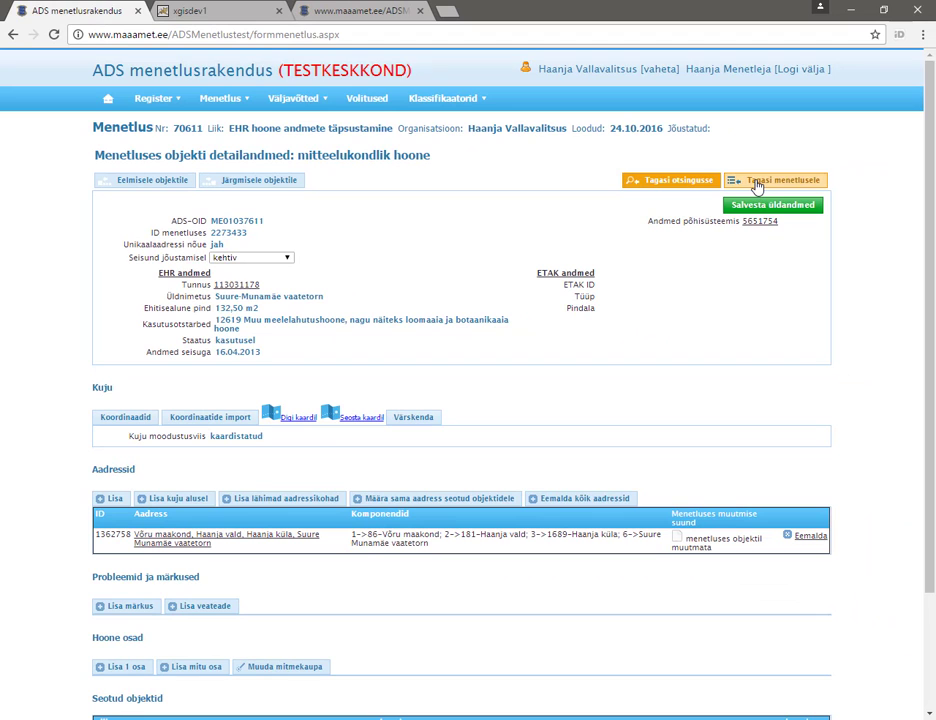
{"action": "left_click", "coordinate": [757, 184]}
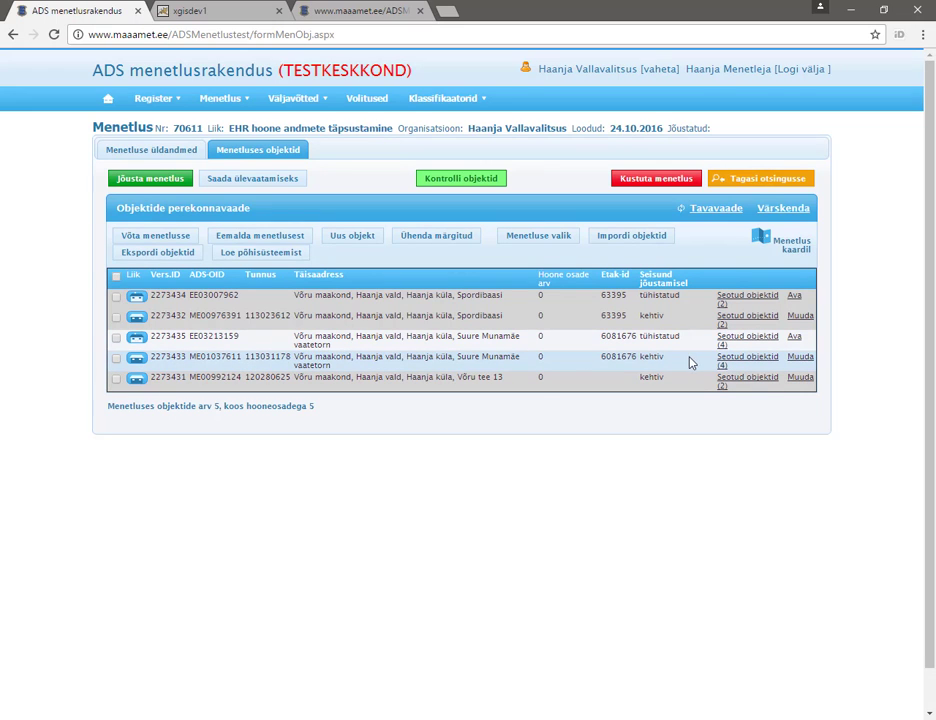
{"action": "left_click", "coordinate": [808, 380]}
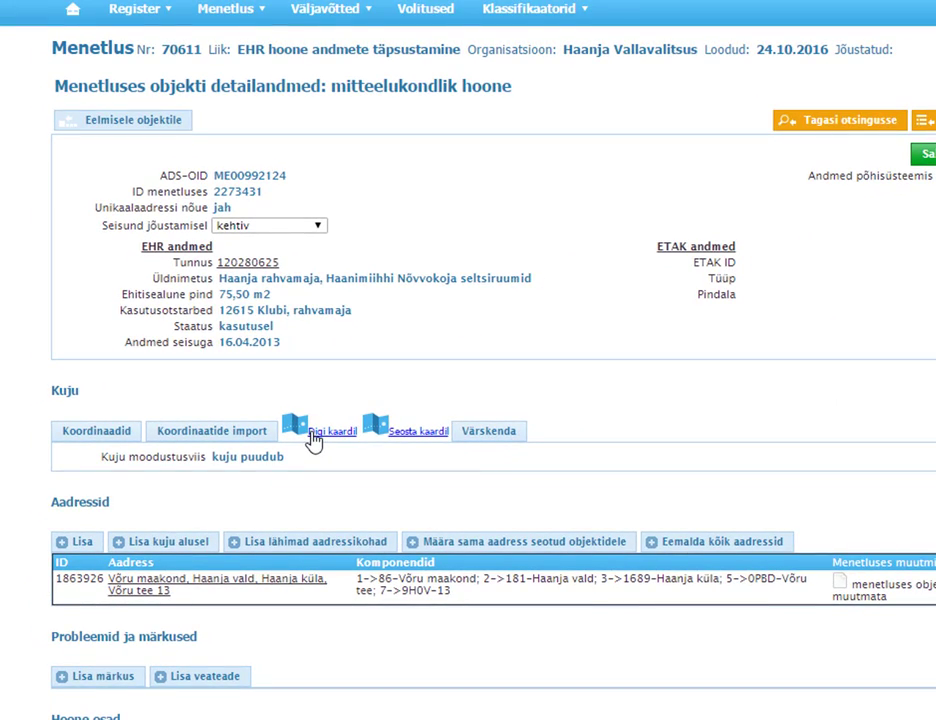
Step: Trace the red-roofed Võru tee 13 building's corners and bottom-edge vertices on the X-GIS map
{"action": "left_click", "coordinate": [330, 431]}
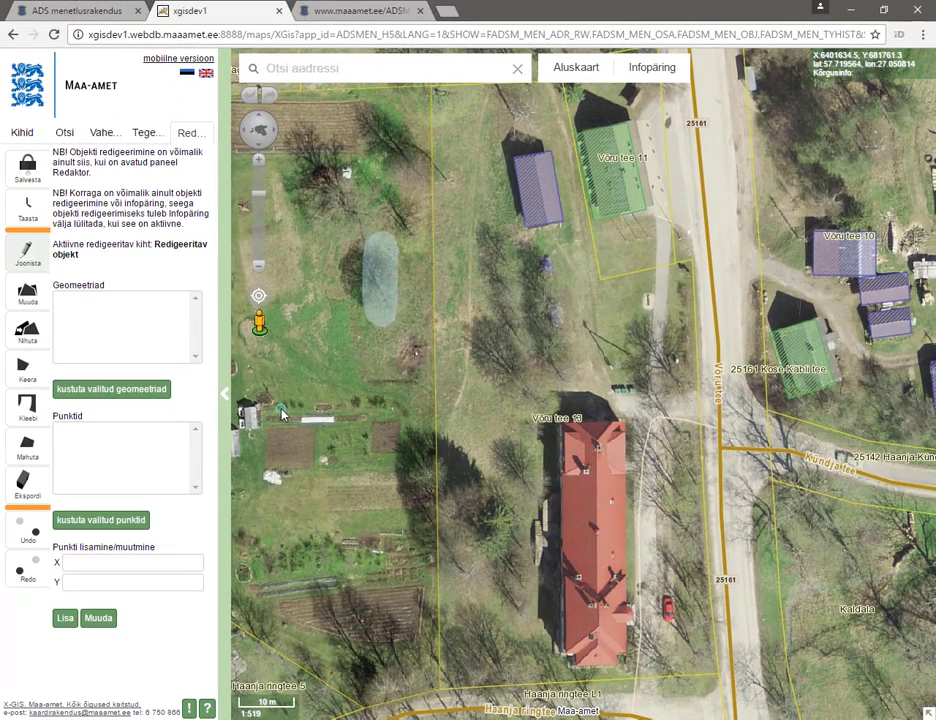
{"action": "left_click", "coordinate": [562, 424]}
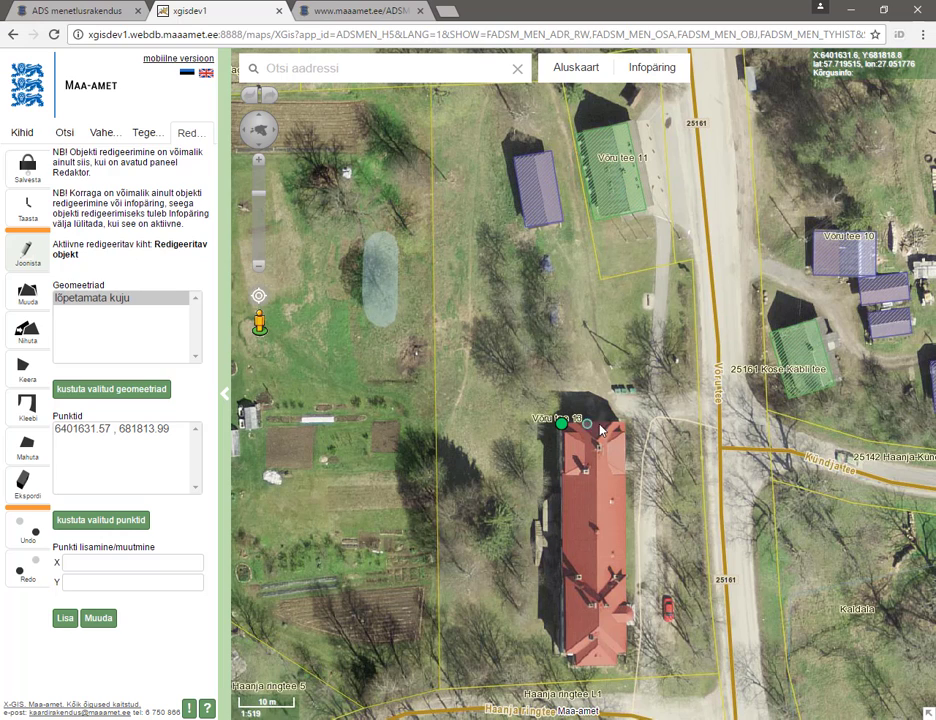
{"action": "left_click", "coordinate": [625, 423]}
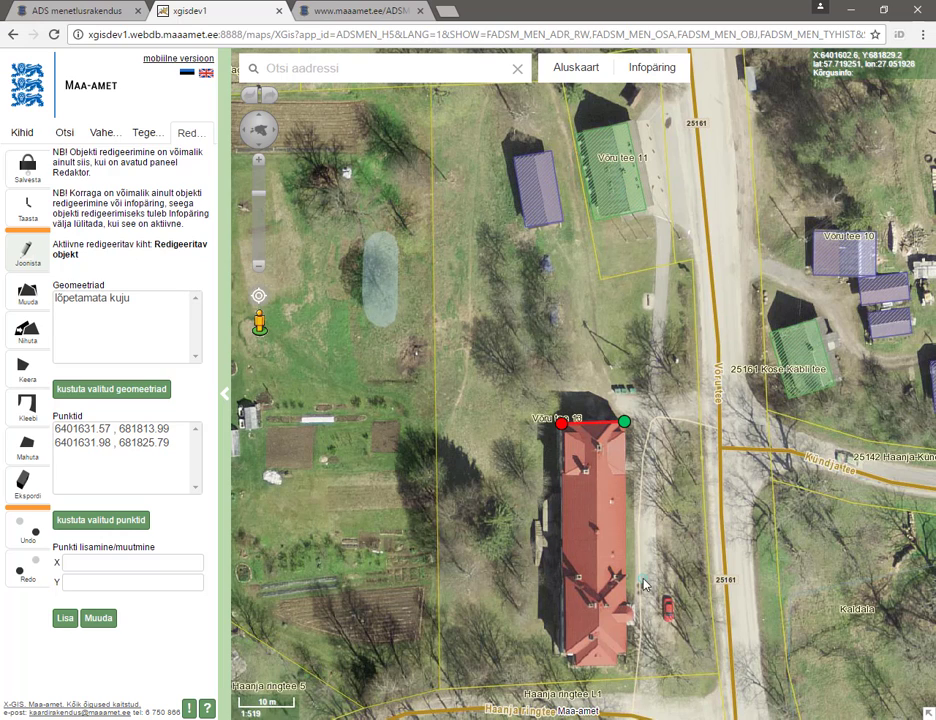
{"action": "left_click", "coordinate": [626, 653]}
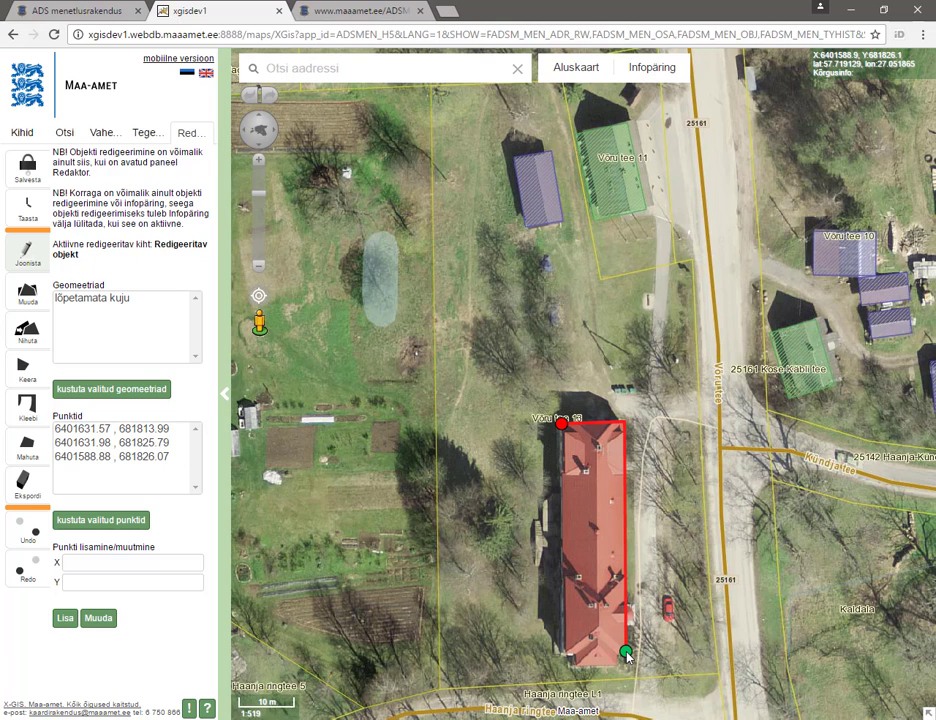
{"action": "left_click", "coordinate": [616, 653]}
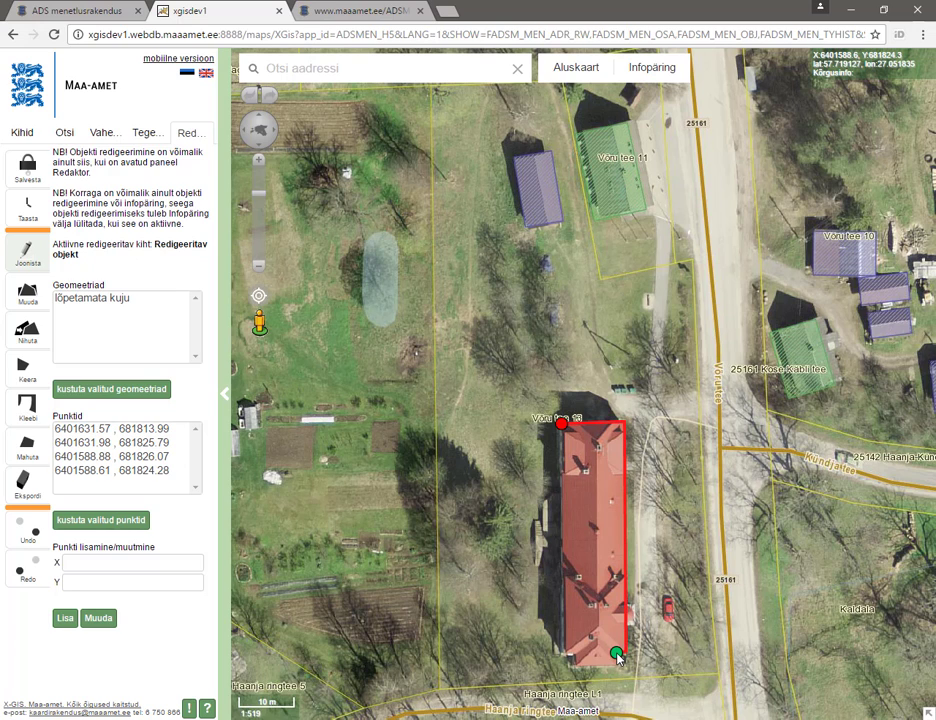
{"action": "left_click", "coordinate": [615, 664]}
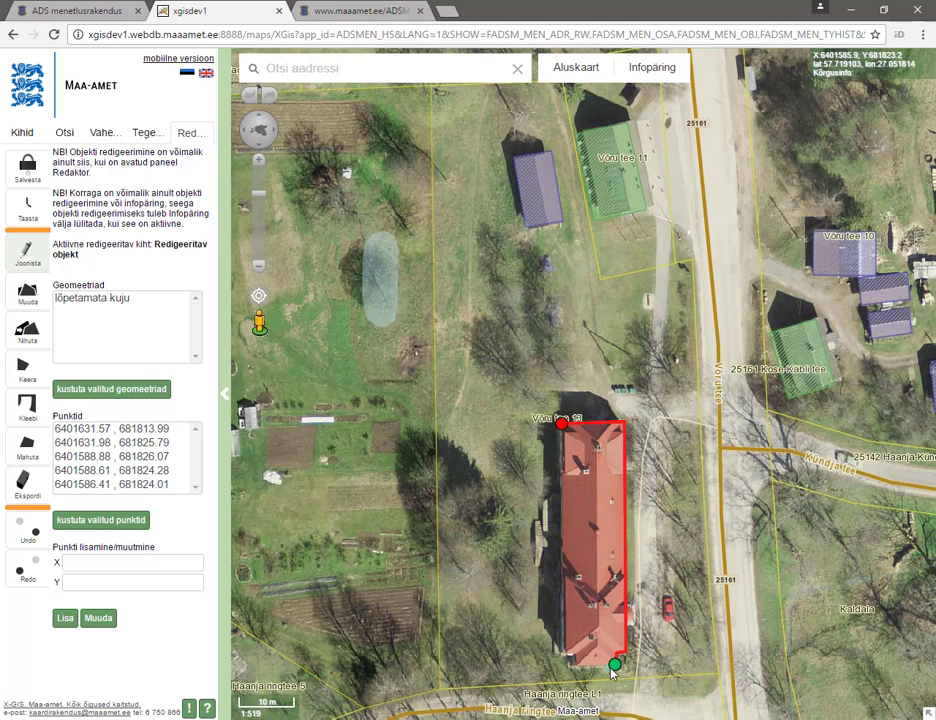
{"action": "left_click", "coordinate": [575, 665]}
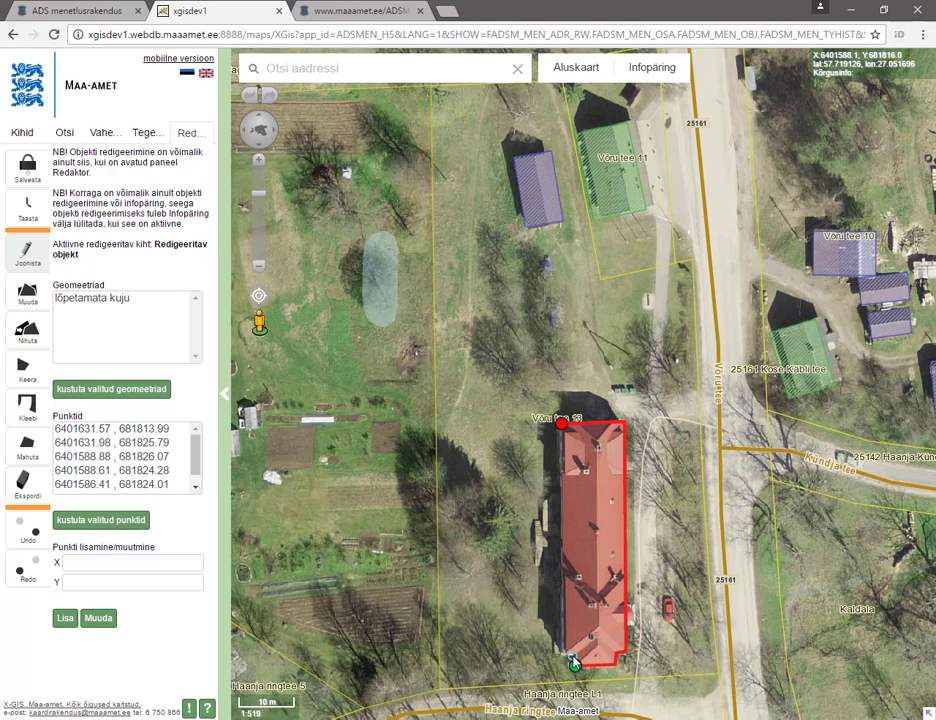
{"action": "left_click", "coordinate": [572, 655]}
{"action": "left_click", "coordinate": [563, 652]}
Step: Close the outline at its start point, save the shape, and return to the proceeding
{"action": "left_click", "coordinate": [562, 421]}
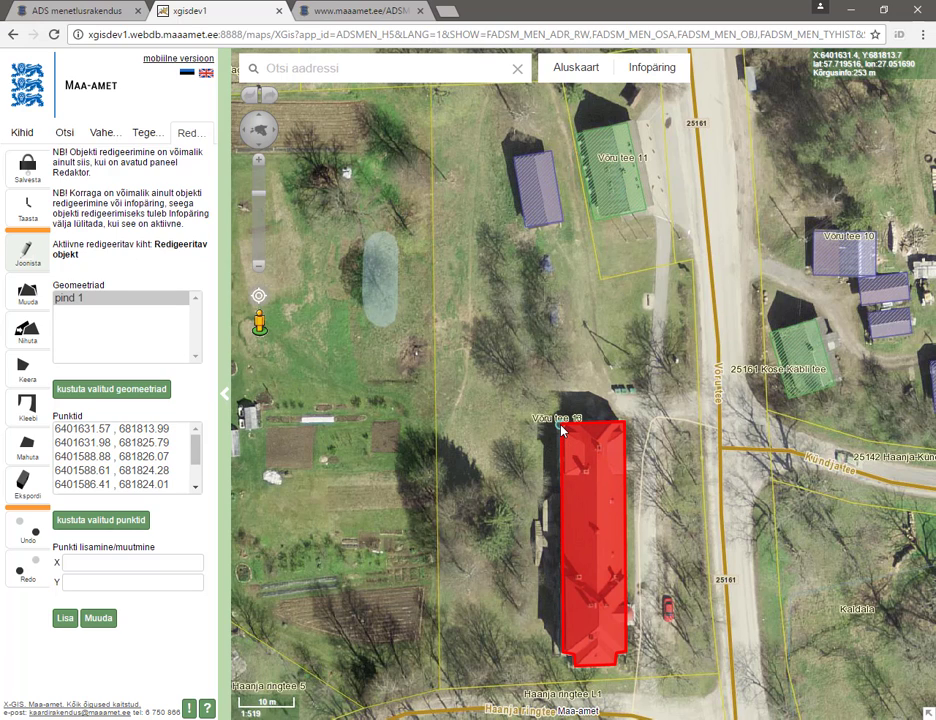
{"action": "left_click", "coordinate": [24, 175]}
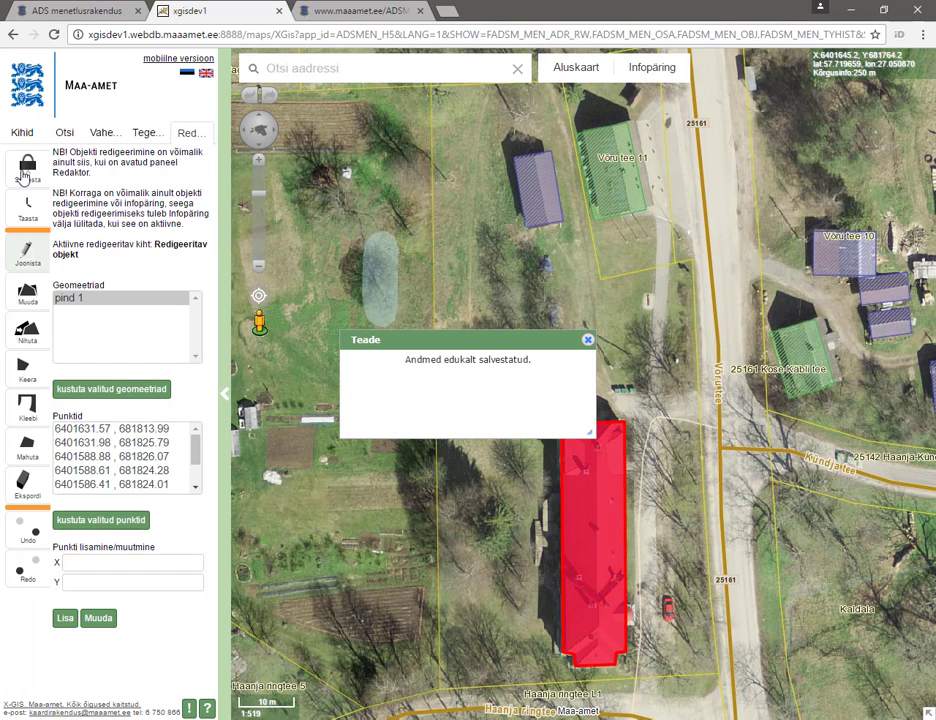
{"action": "left_click", "coordinate": [50, 14]}
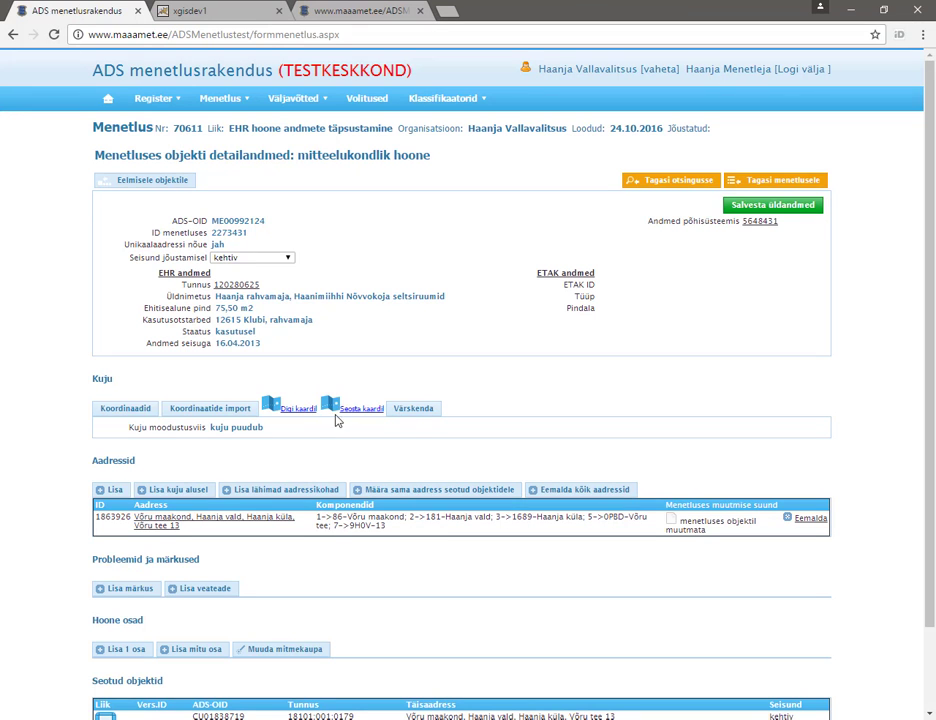
Step: Refresh the Võru tee 13 shape to 'digitud' and check all proceeding objects, finding two non-blocking problems
{"action": "left_click", "coordinate": [414, 414]}
{"action": "left_click", "coordinate": [785, 180]}
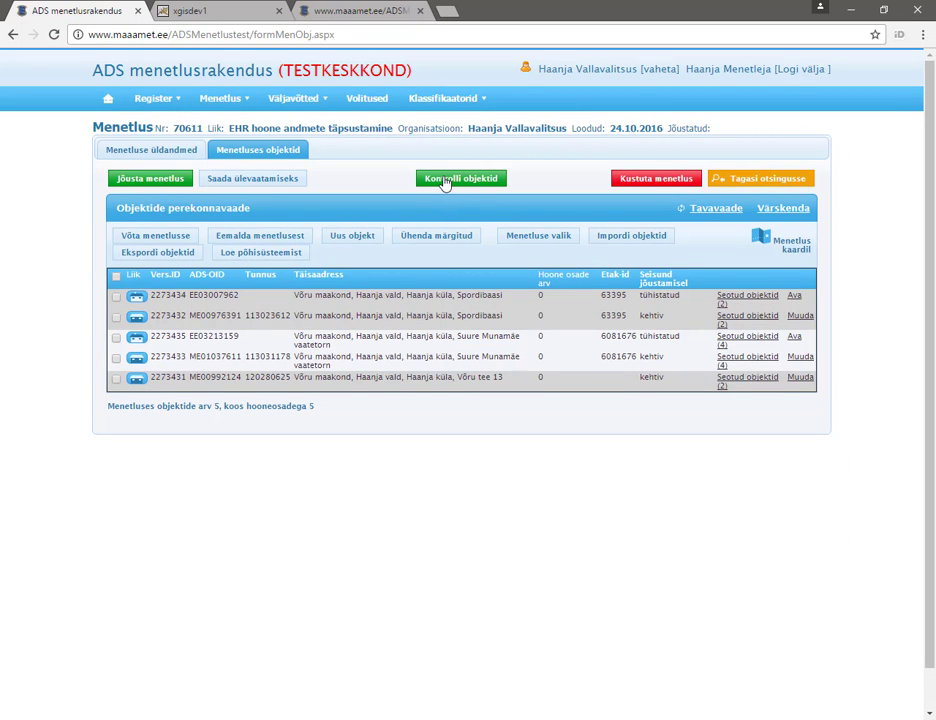
{"action": "left_click", "coordinate": [445, 181]}
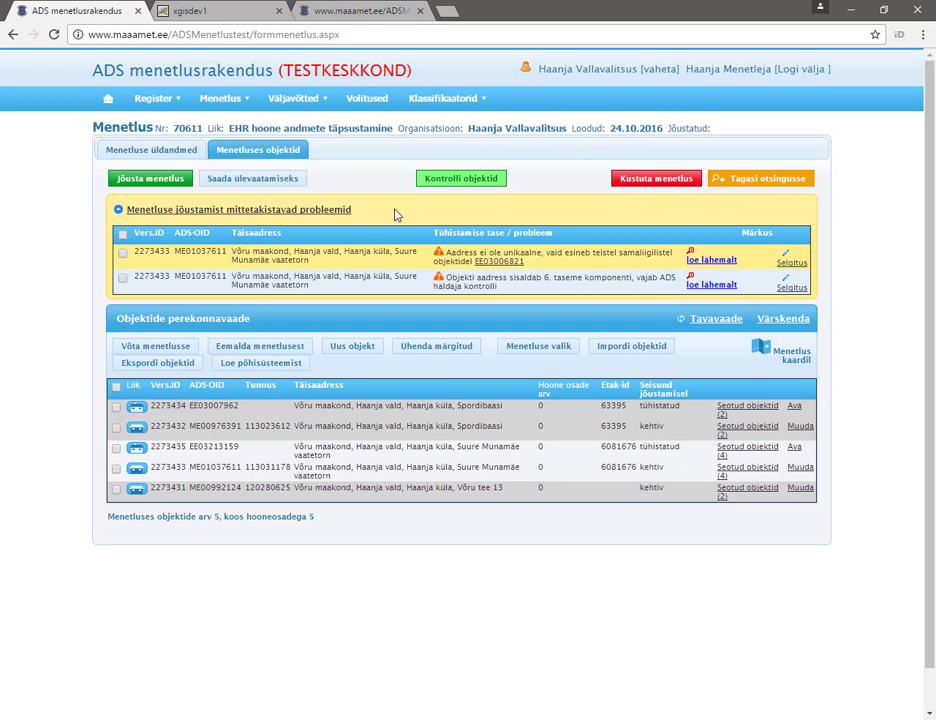
Step: Enforce the proceeding and confirm it with OK
{"action": "left_click", "coordinate": [136, 180]}
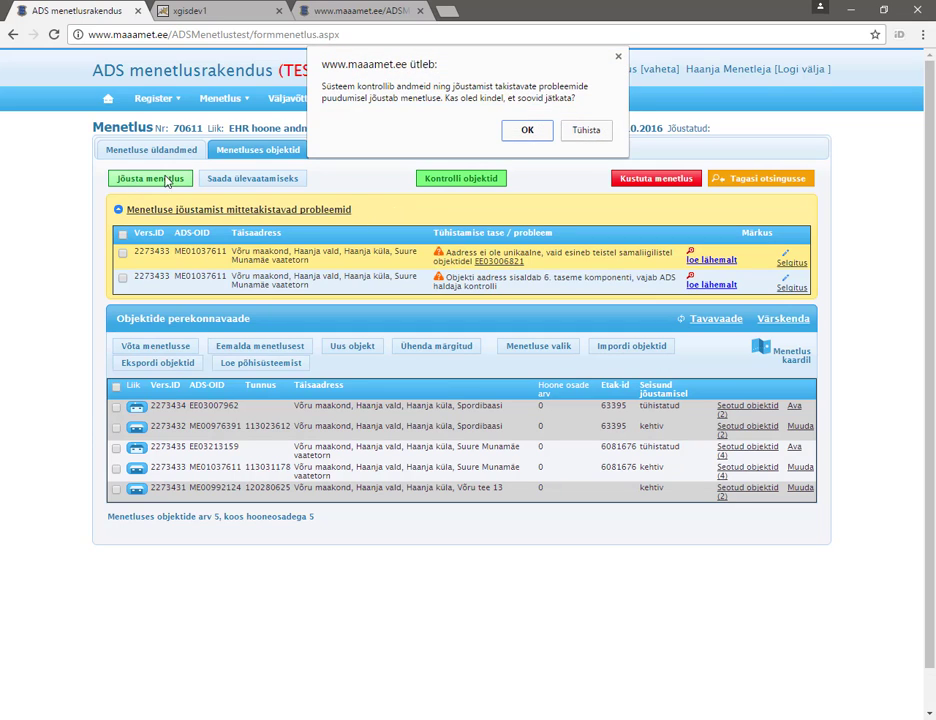
{"action": "left_click", "coordinate": [527, 130]}
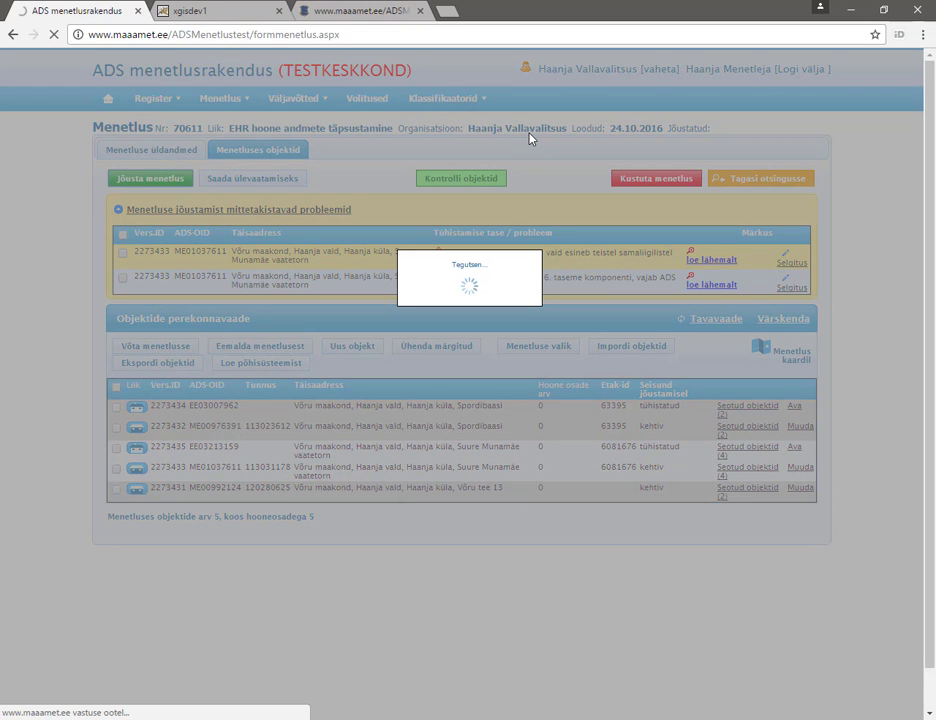